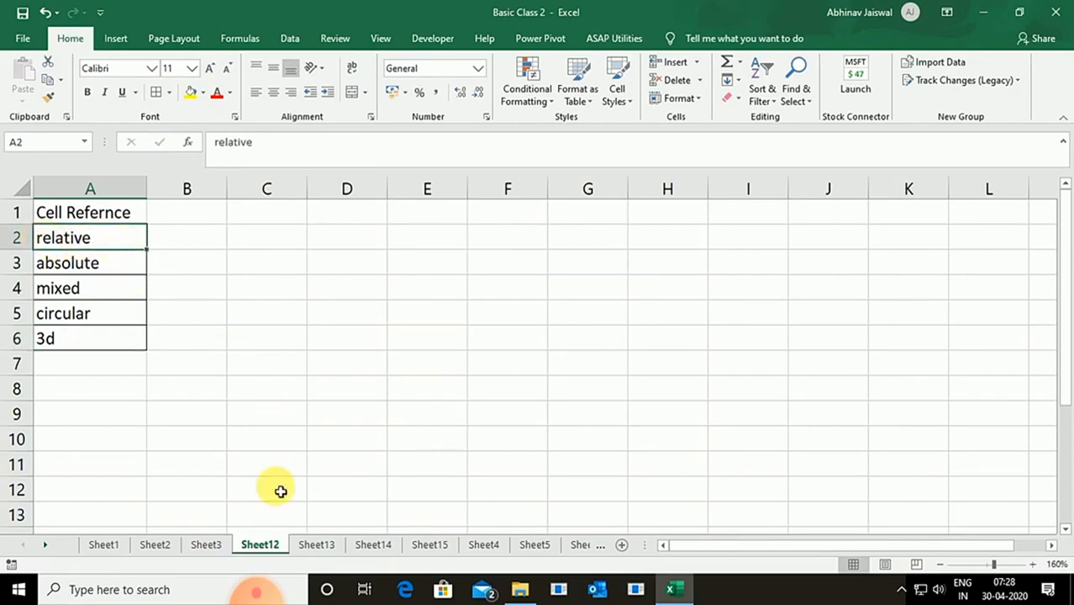
On Sheet13, enter the note "answer depend on another cells" in cell G3
click(316, 545)
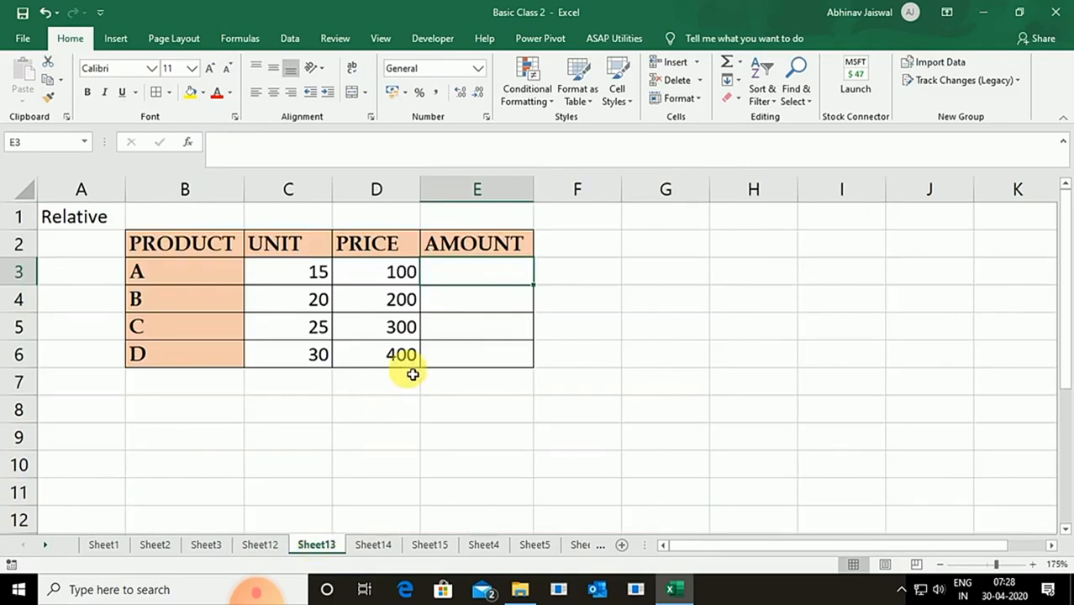
click(708, 278)
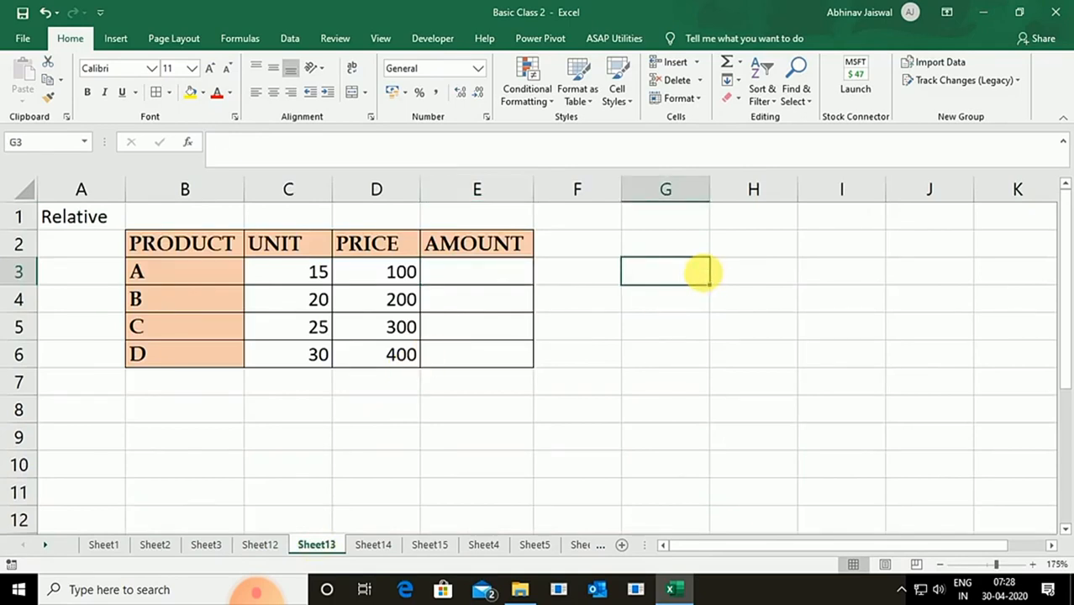
text(answer depend on )
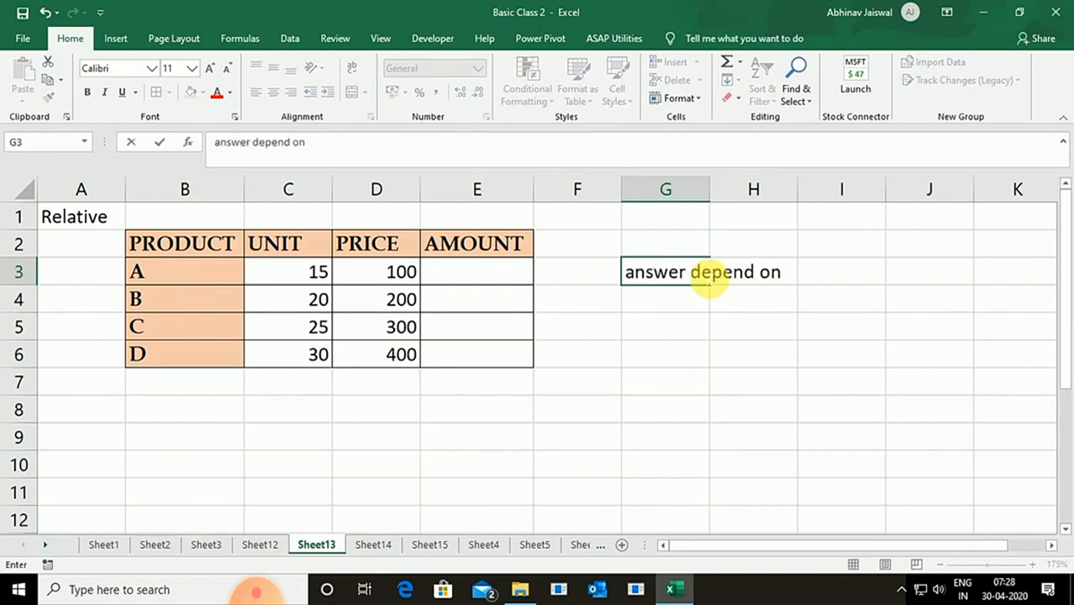
text(another cells)
key(Return)
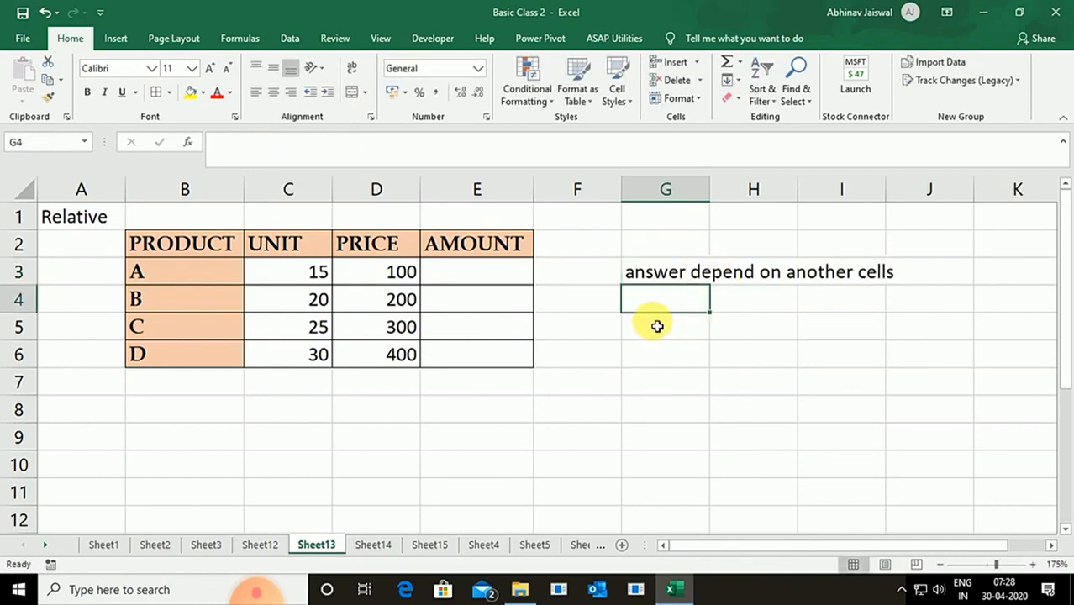
Enter the formula =C3*D3 in E3 for product A's amount and fill it down through E6
click(489, 271)
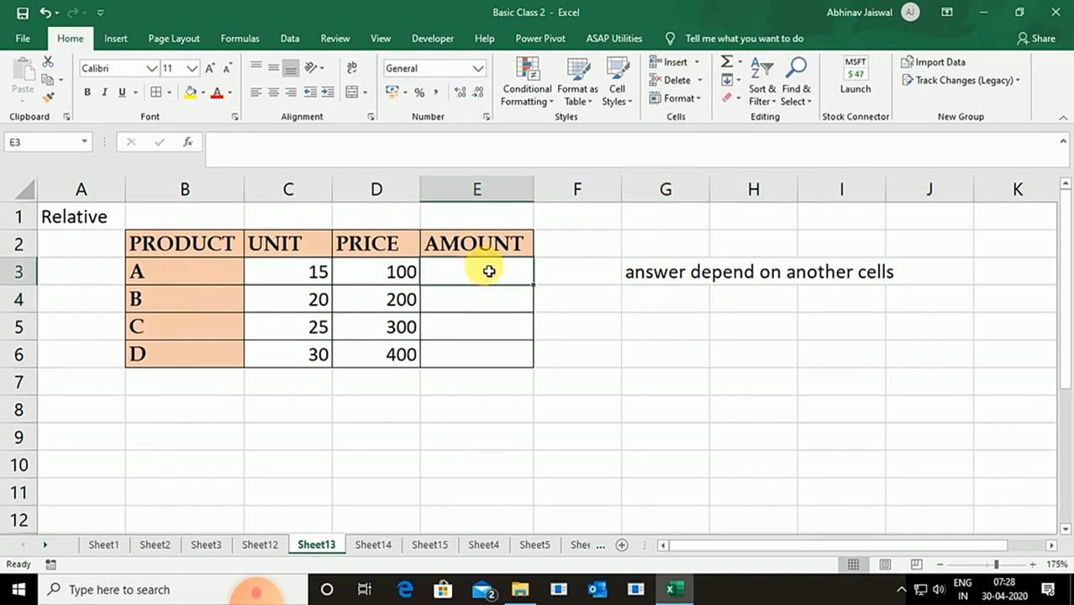
text(=)
key(Left)
key(Left)
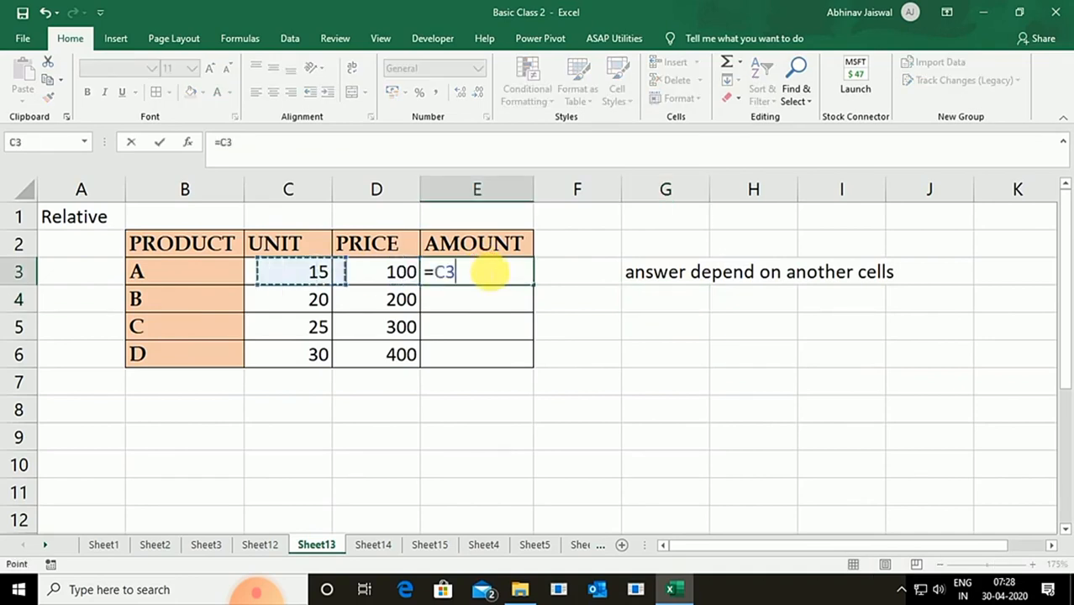
text(*)
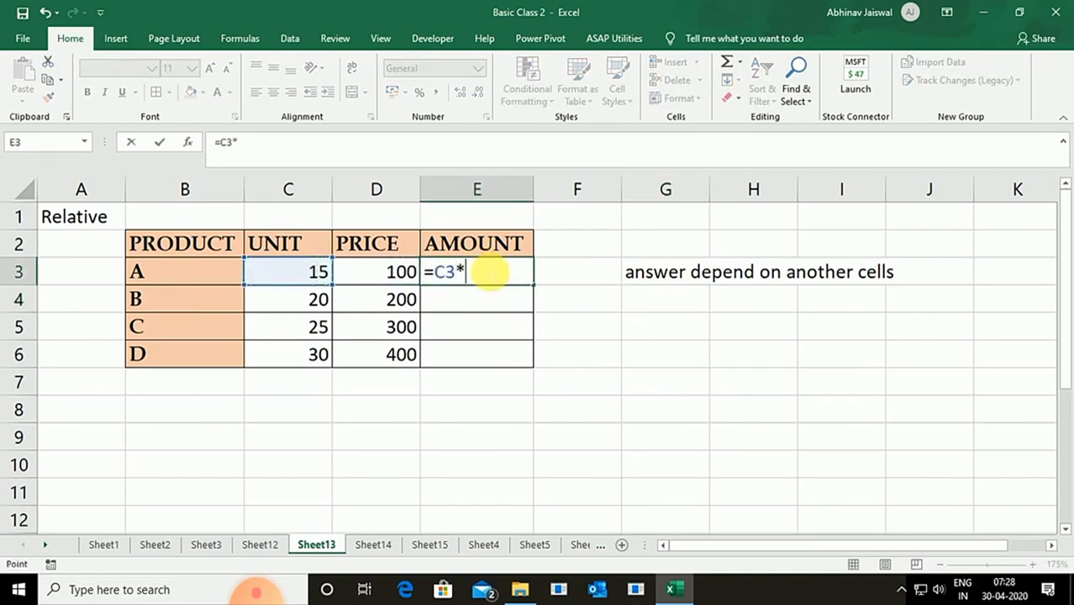
key(Left)
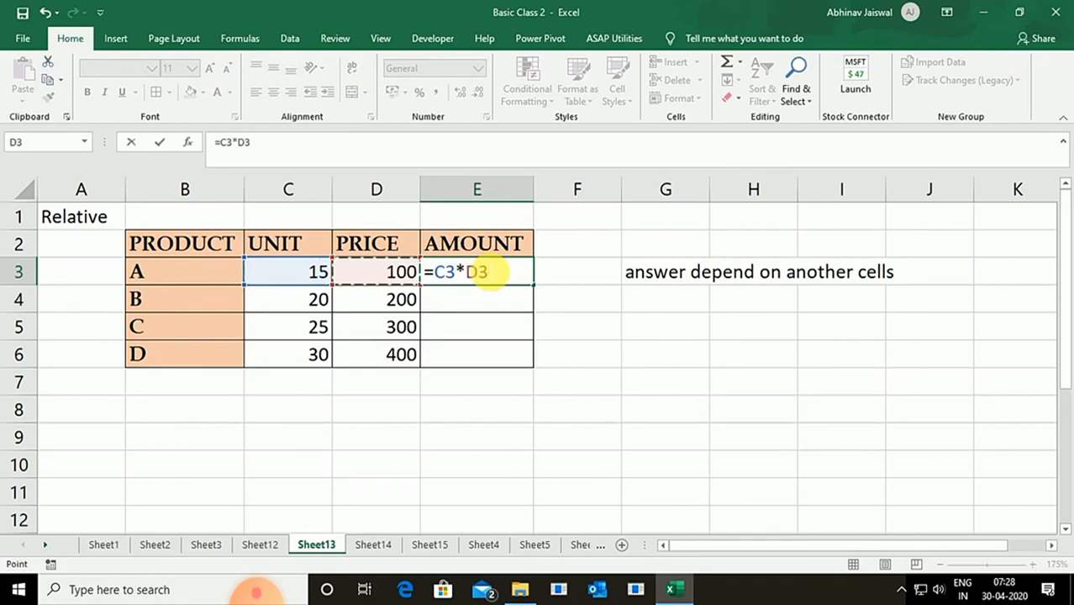
key(ctrl+Return)
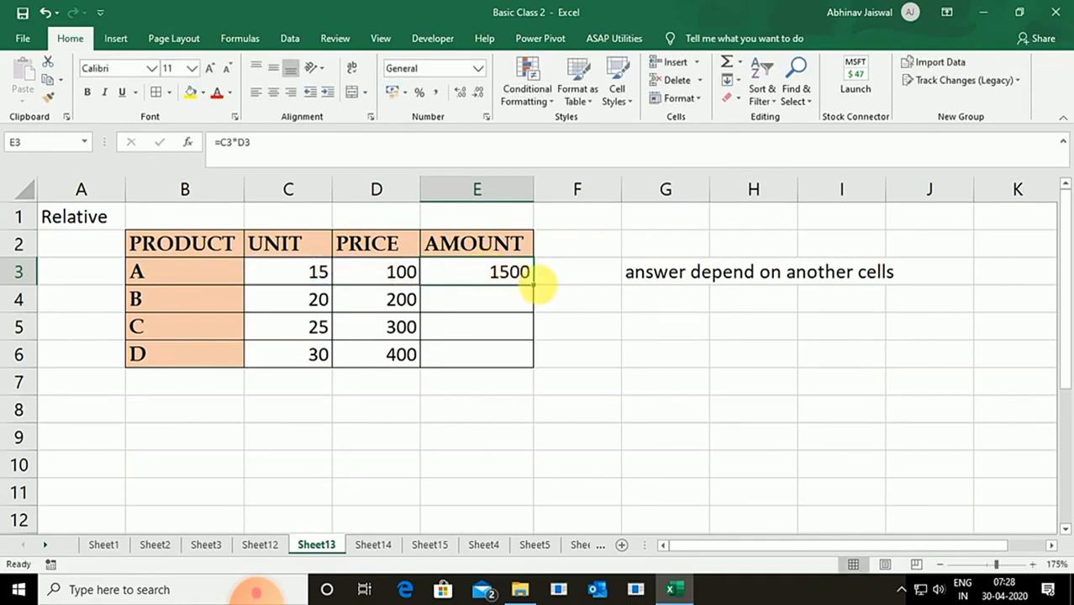
double_click(541, 291)
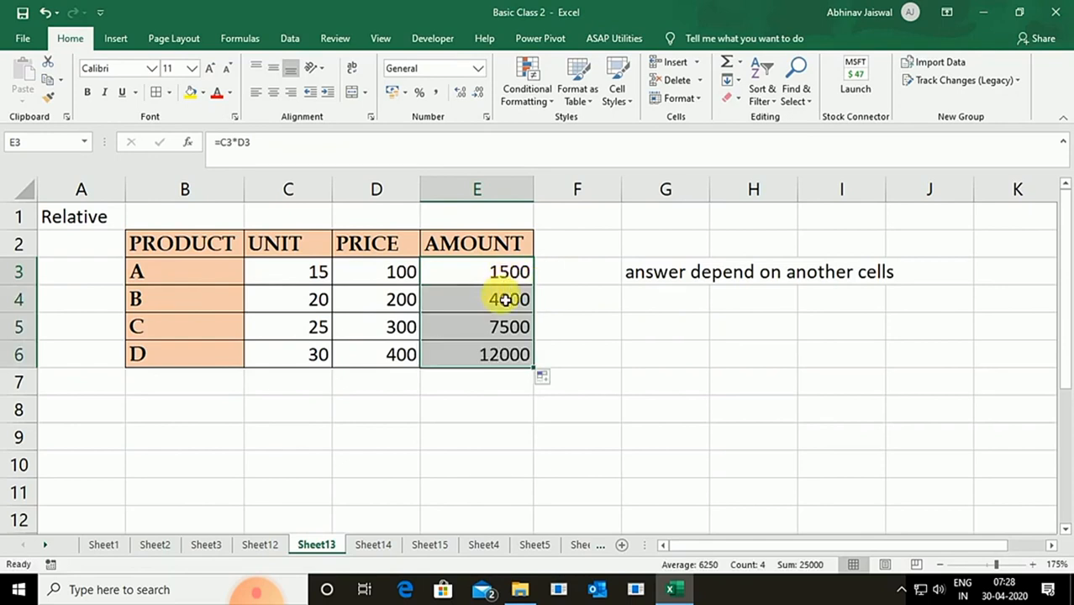
Check how the cell references shift in the filled AMOUNT formulas of E4 to E6
click(504, 299)
click(502, 328)
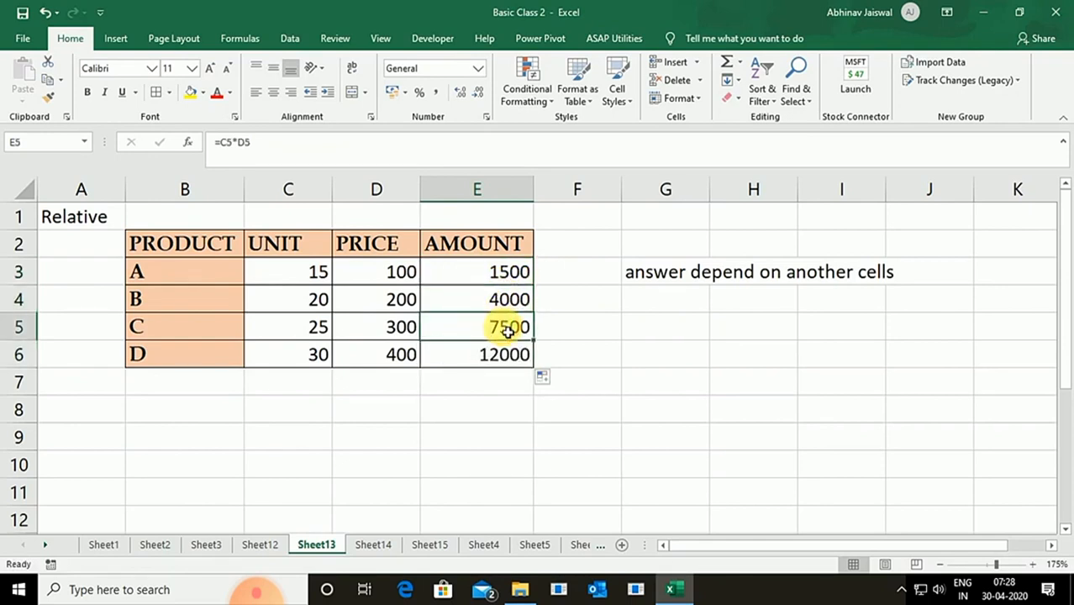
click(508, 366)
double_click(508, 365)
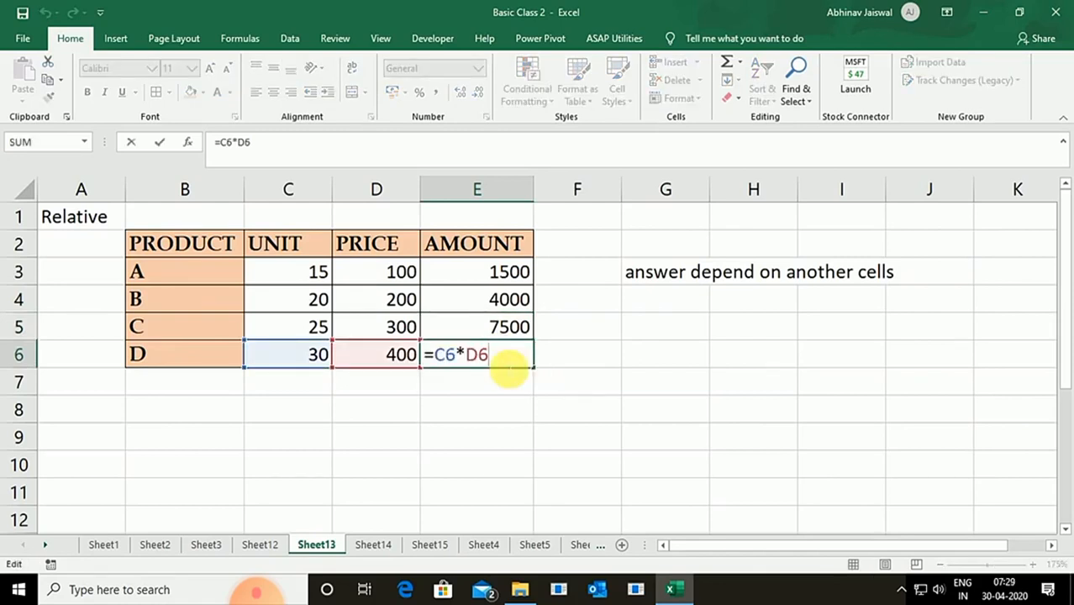
key(Escape)
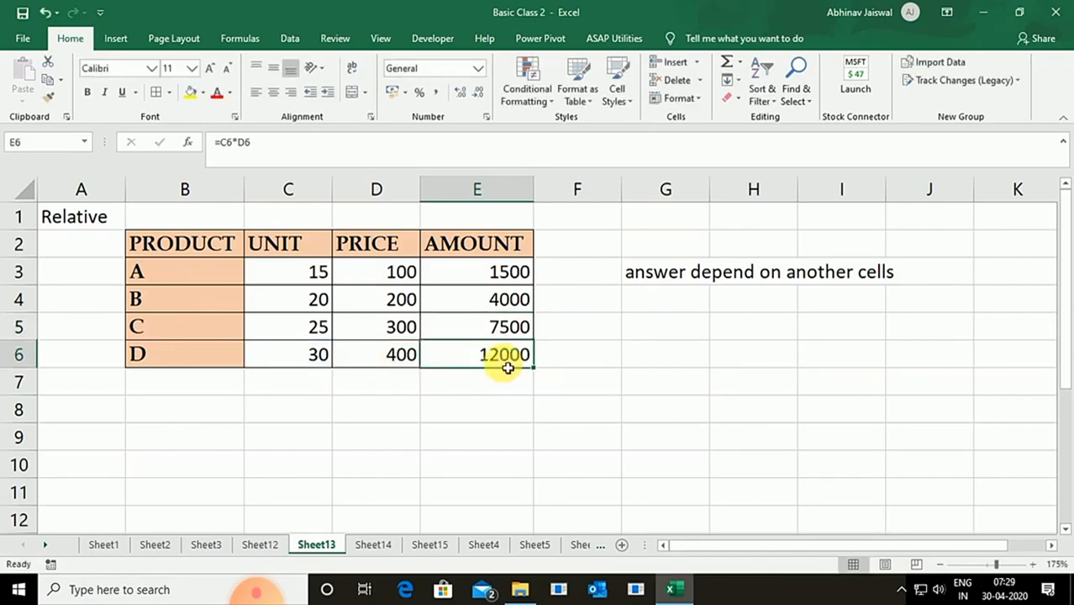
click(388, 545)
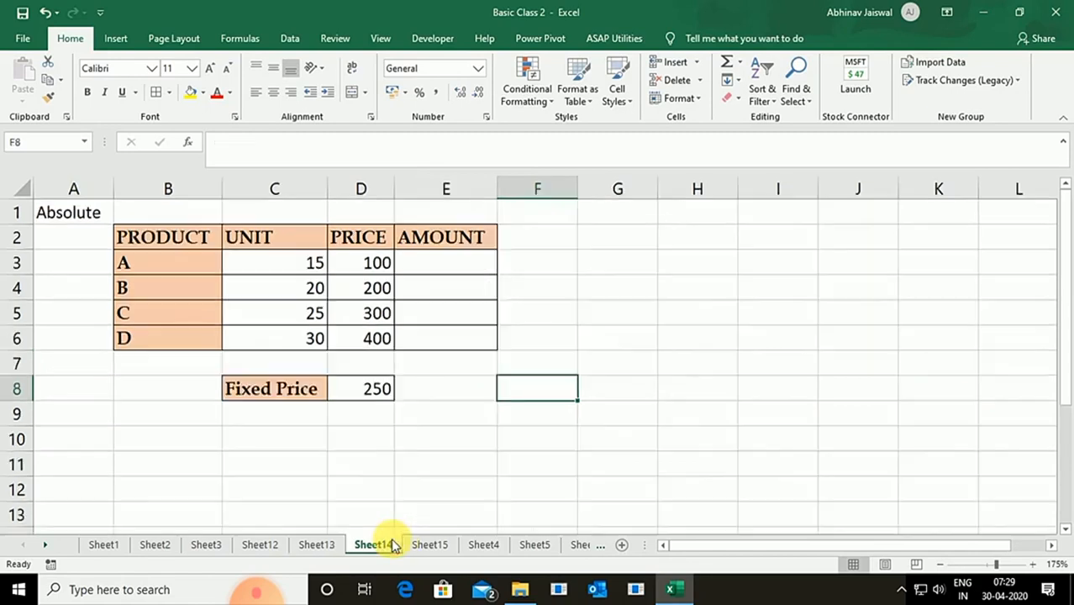
click(488, 262)
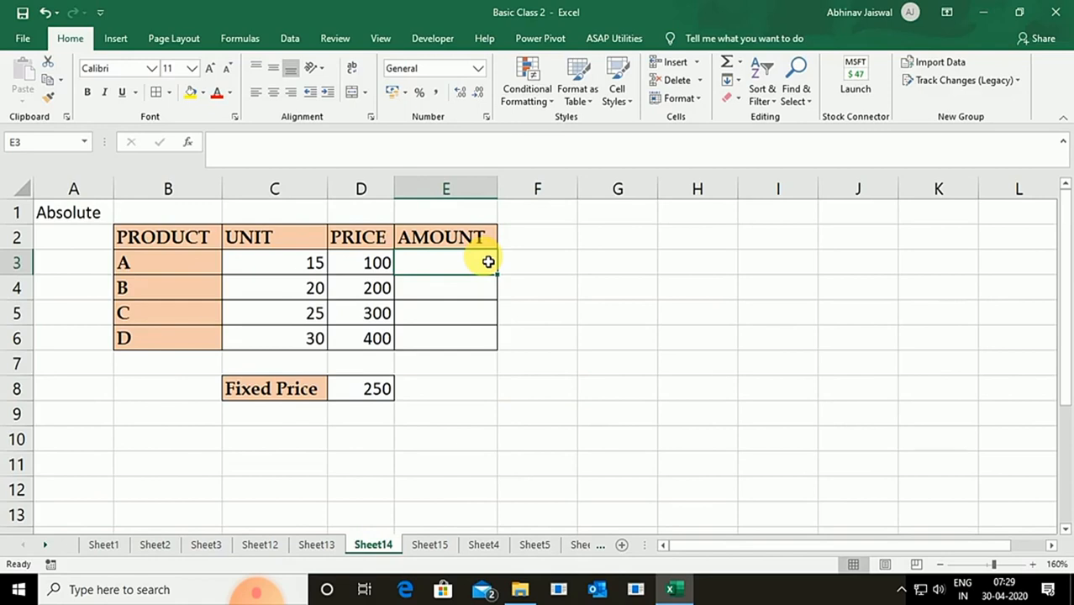
click(318, 543)
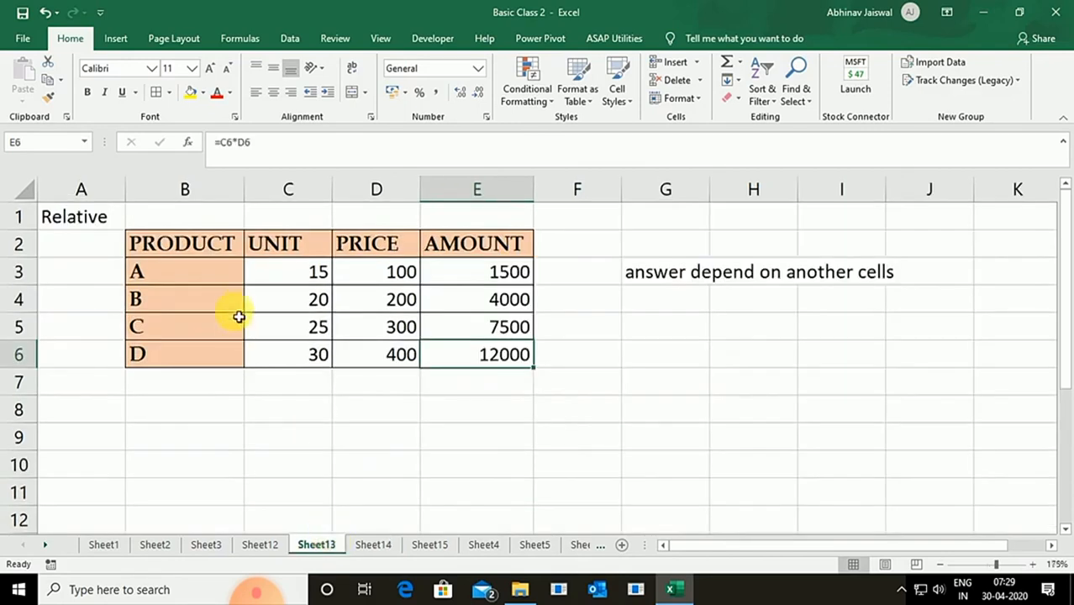
Examine each AMOUNT formula from E3 to E6 on Sheet13 to compare the cells it refers to
double_click(477, 274)
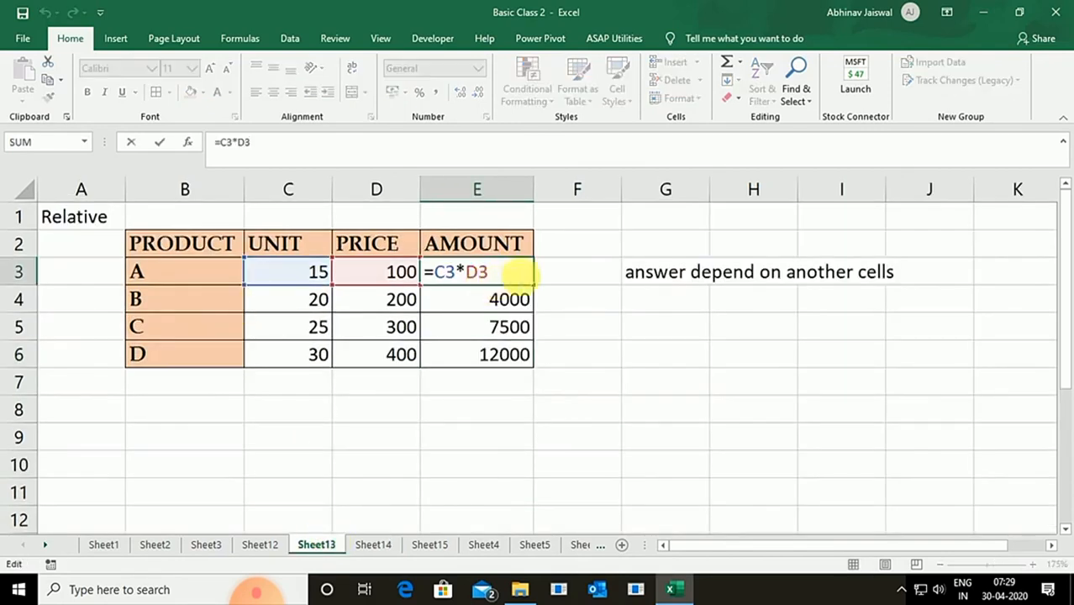
key(Return)
click(515, 271)
click(516, 308)
double_click(515, 307)
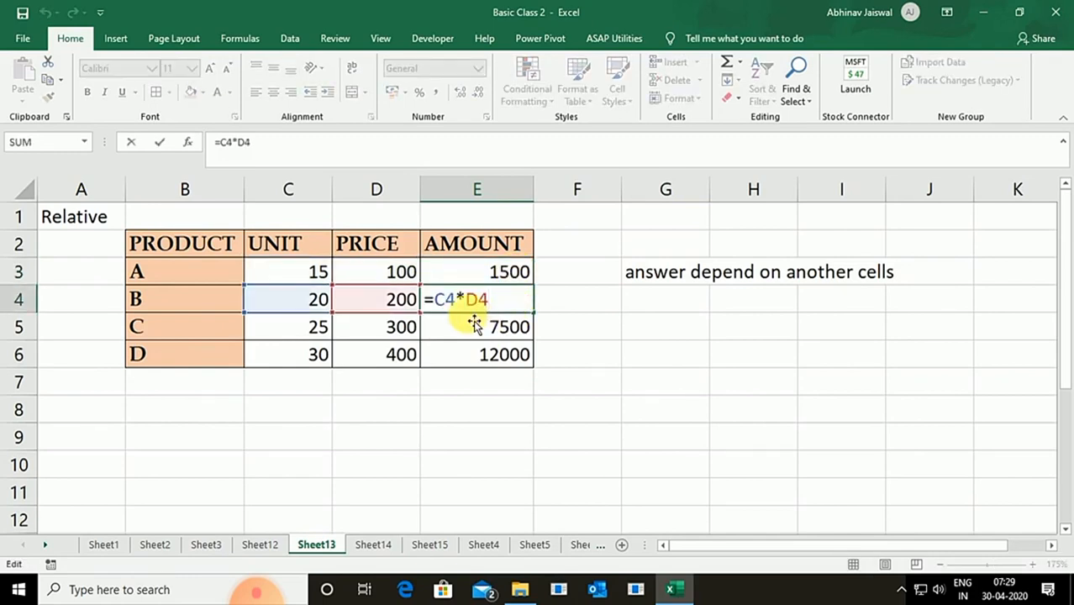
key(Return)
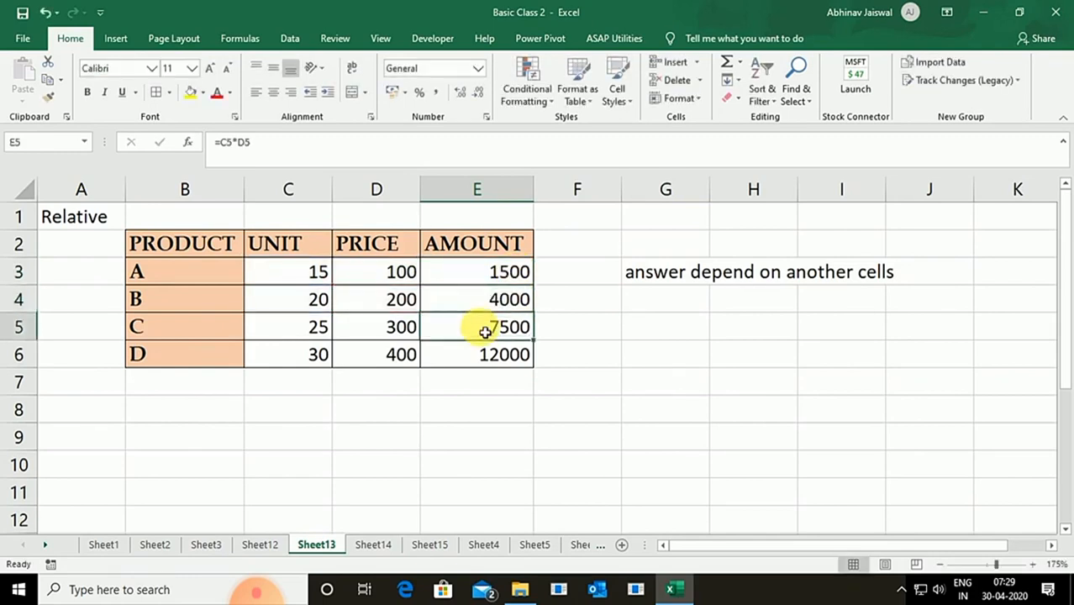
double_click(485, 332)
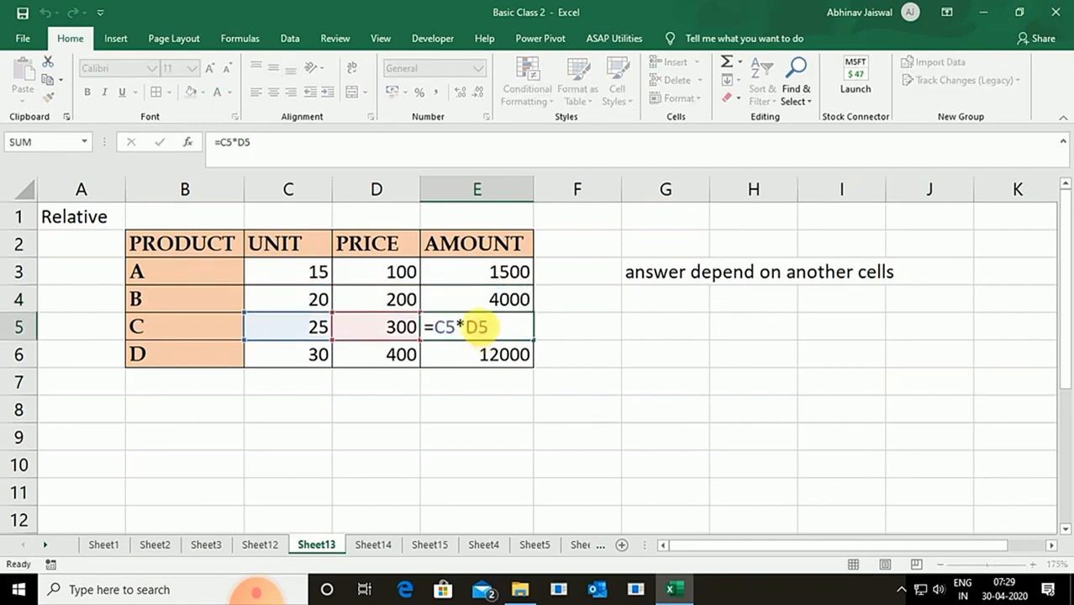
key(Return)
key(F2)
key(Return)
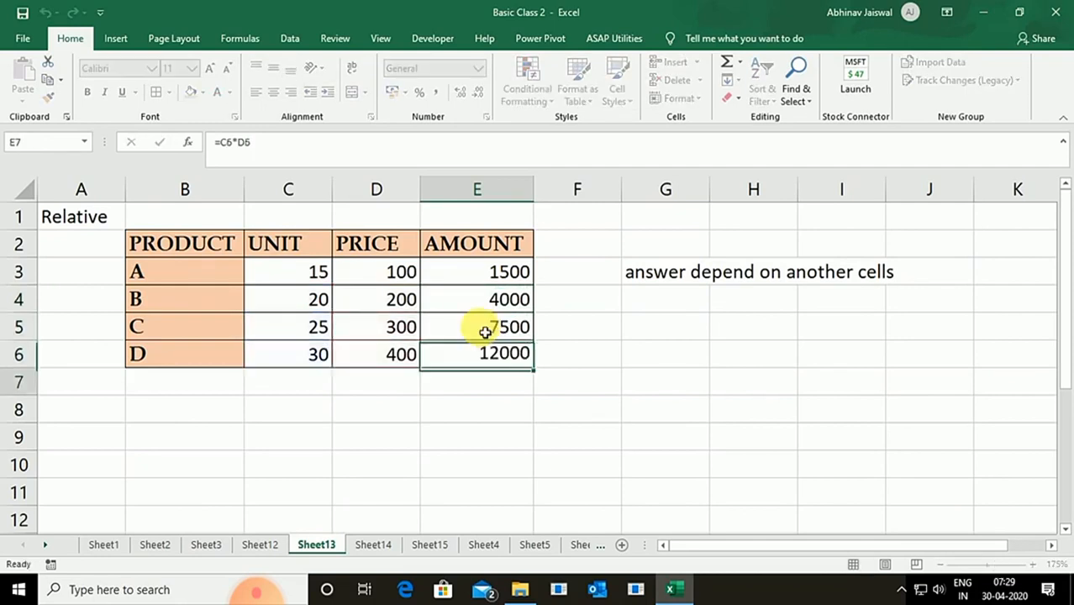
Clear the AMOUNT formulas for products B, C and D in E4:E6
key(Up)
key(Up)
key(Up)
key(Up)
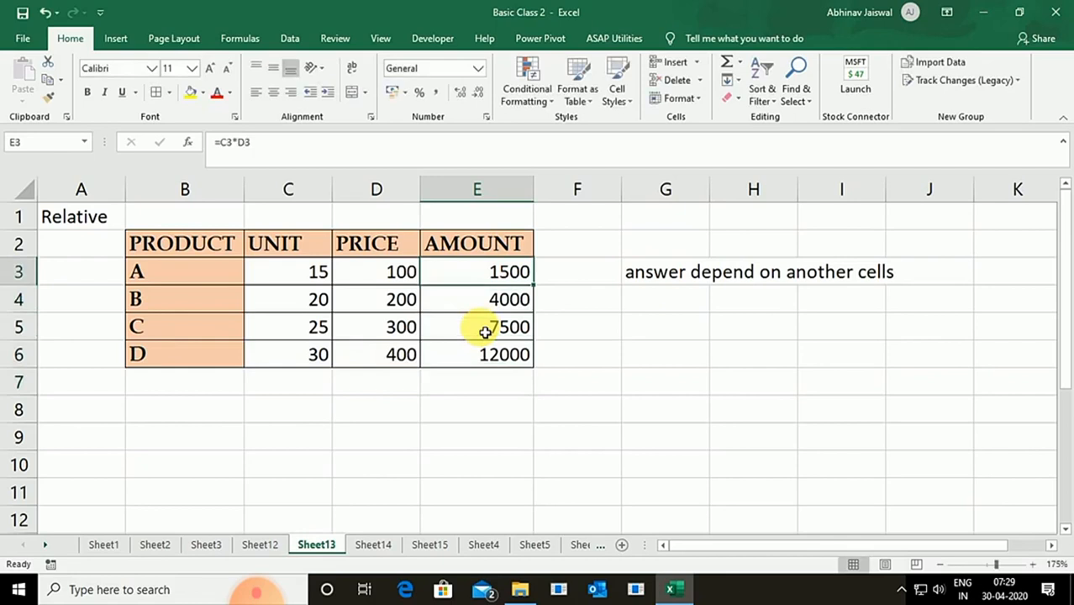
key(Down)
key(shift+Down)
key(shift+Down)
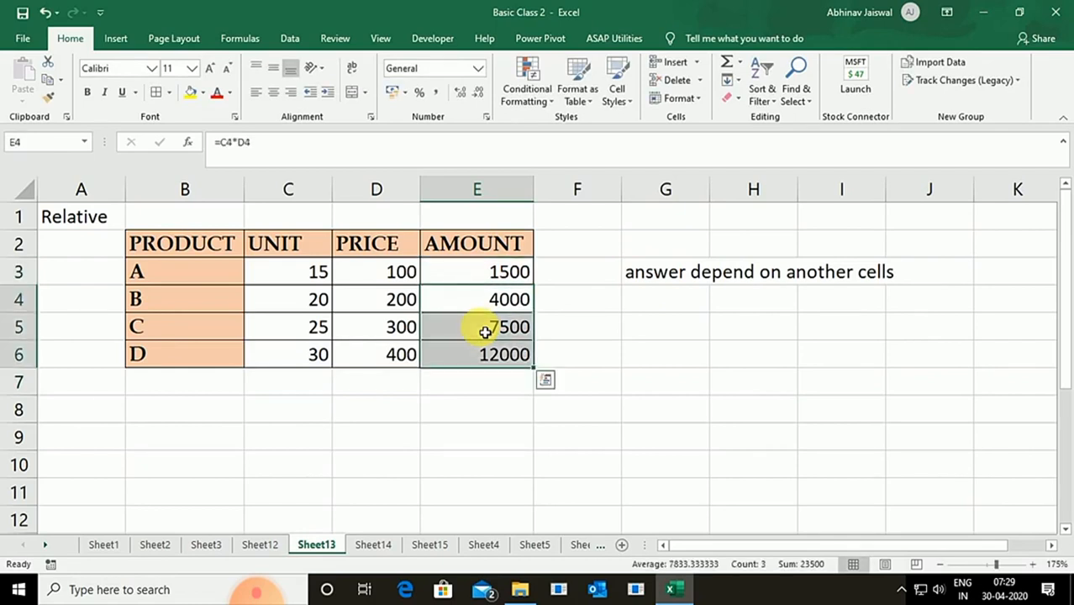
key(Delete)
Copy product A's AMOUNT formula from E3 and paste it into E4:E6
key(Up)
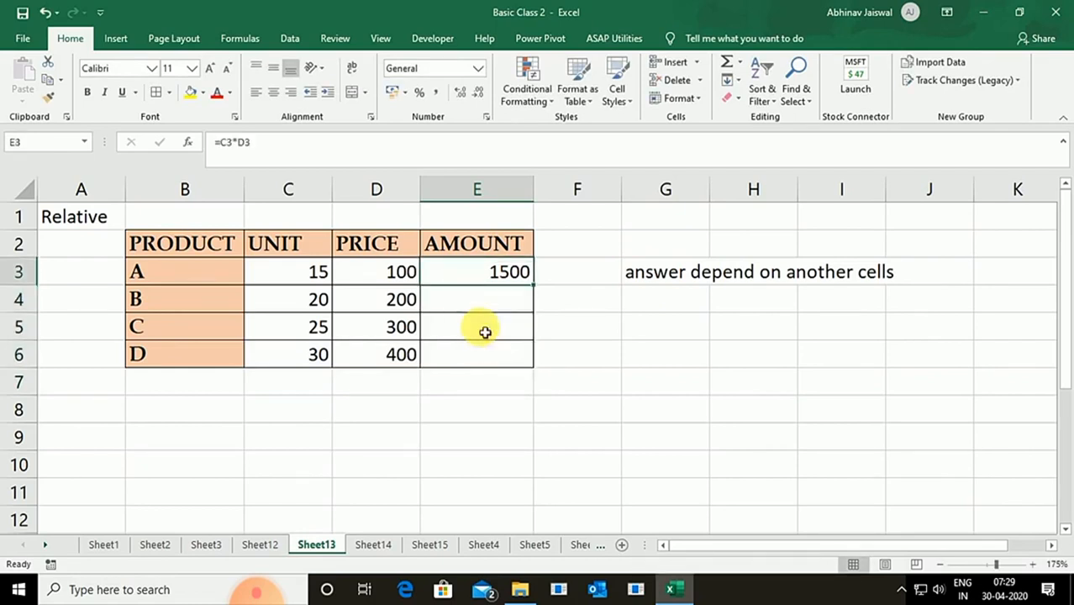
key(ctrl+c)
key(Down)
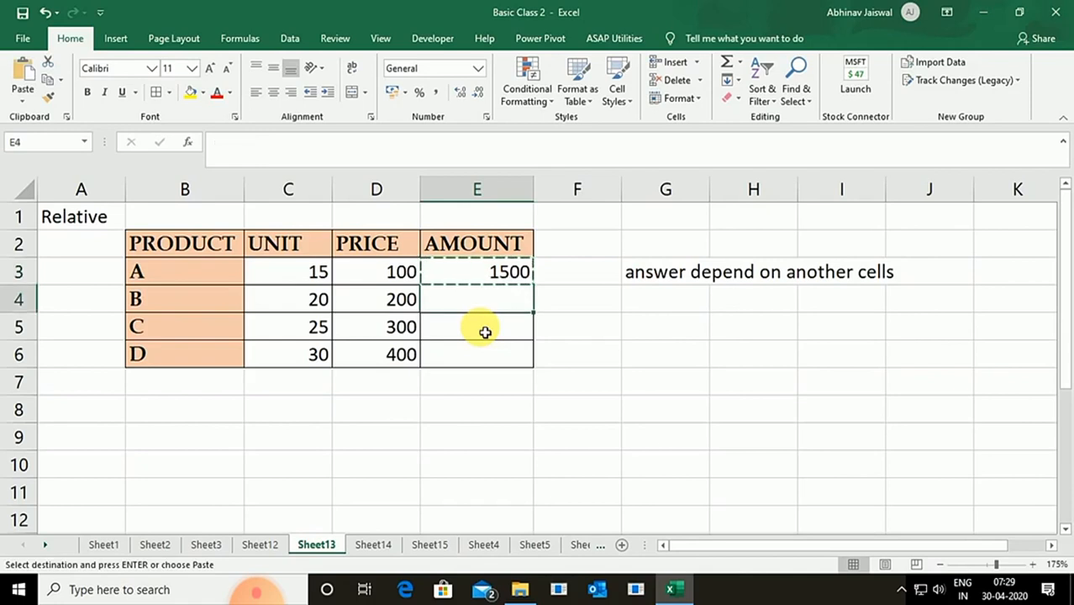
key(shift+Down)
key(shift+Down)
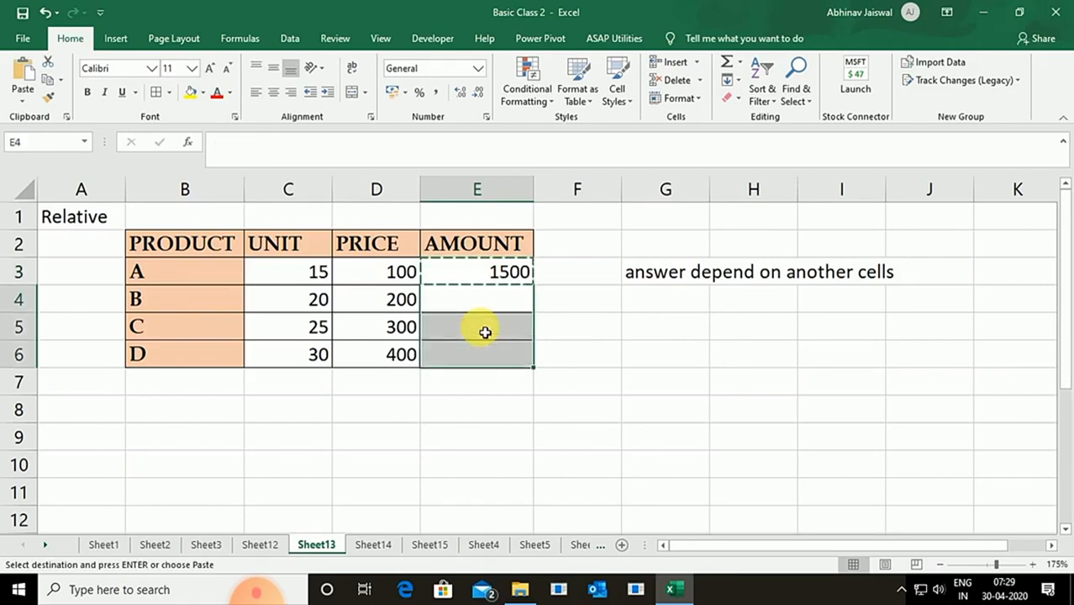
key(ctrl+v)
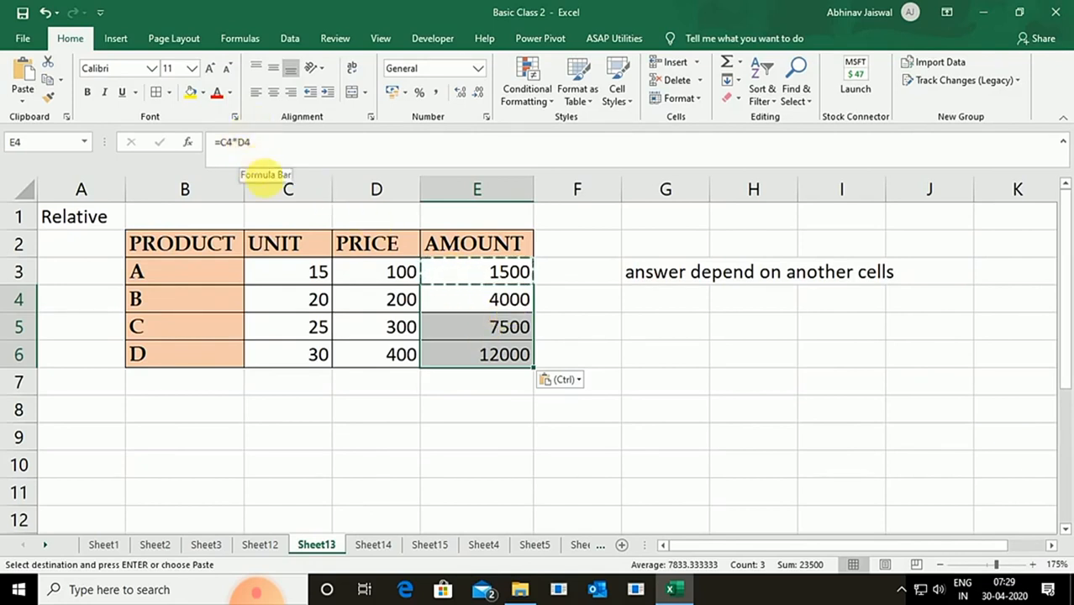
On Sheet14, enter =C3*D8 in E3 to multiply product A's units by the fixed price
click(373, 543)
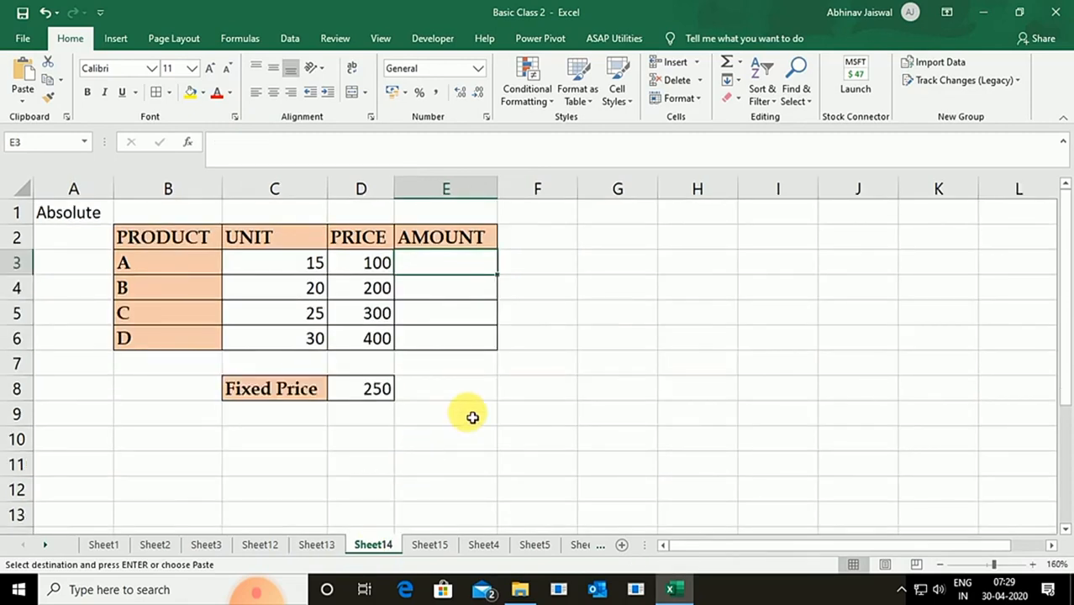
drag(350, 262, 366, 336)
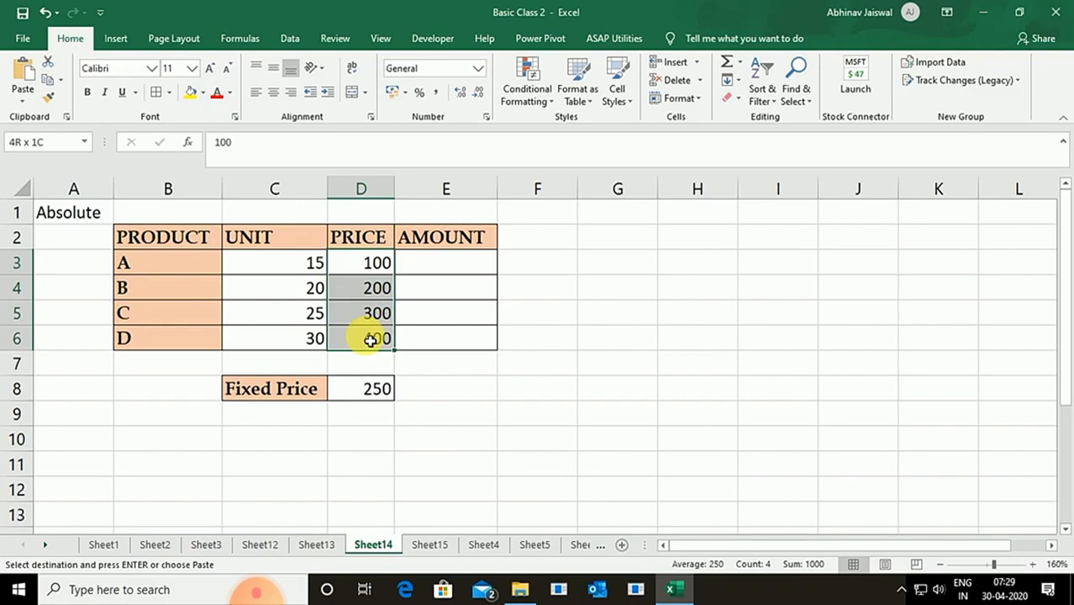
click(361, 388)
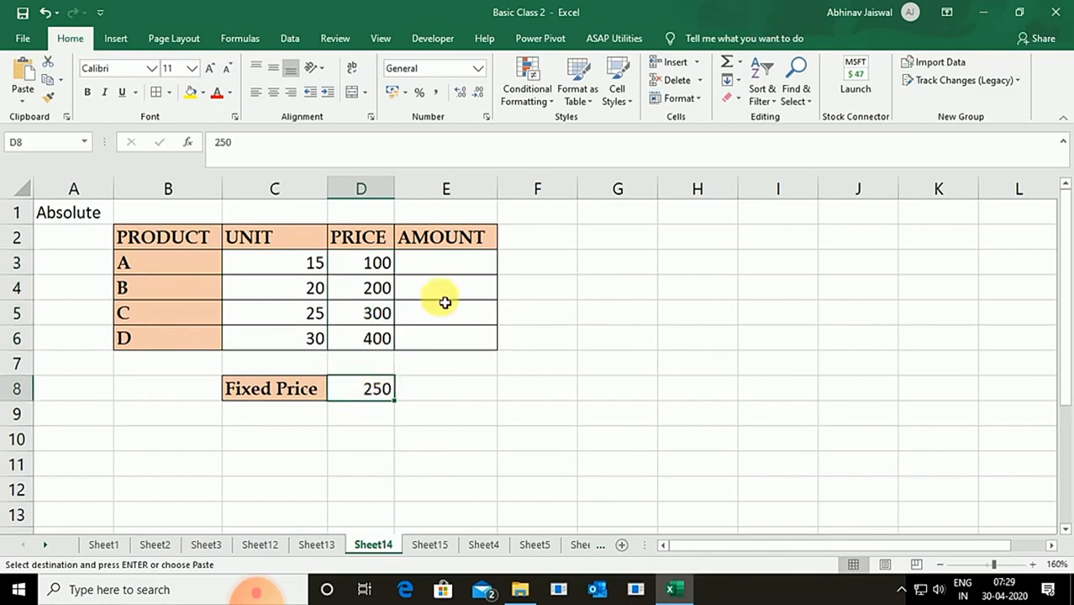
click(462, 262)
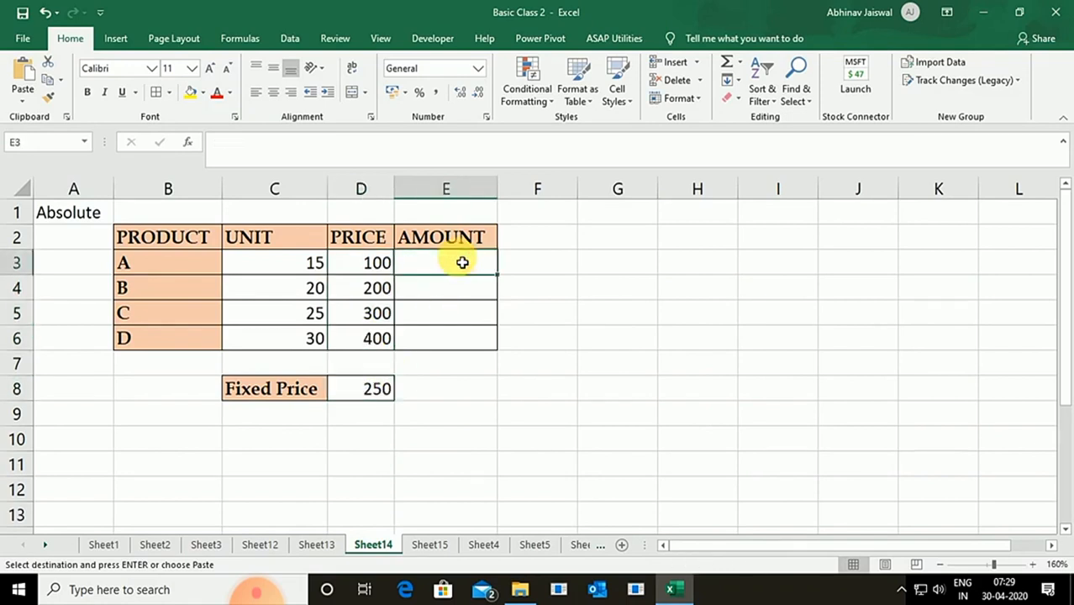
text(=)
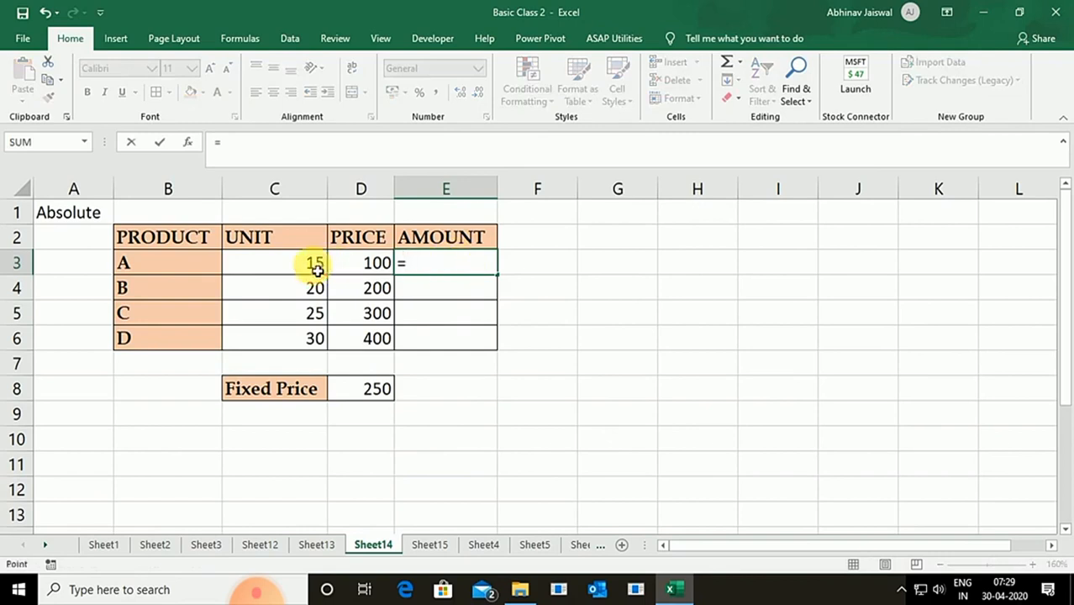
click(315, 265)
text(*)
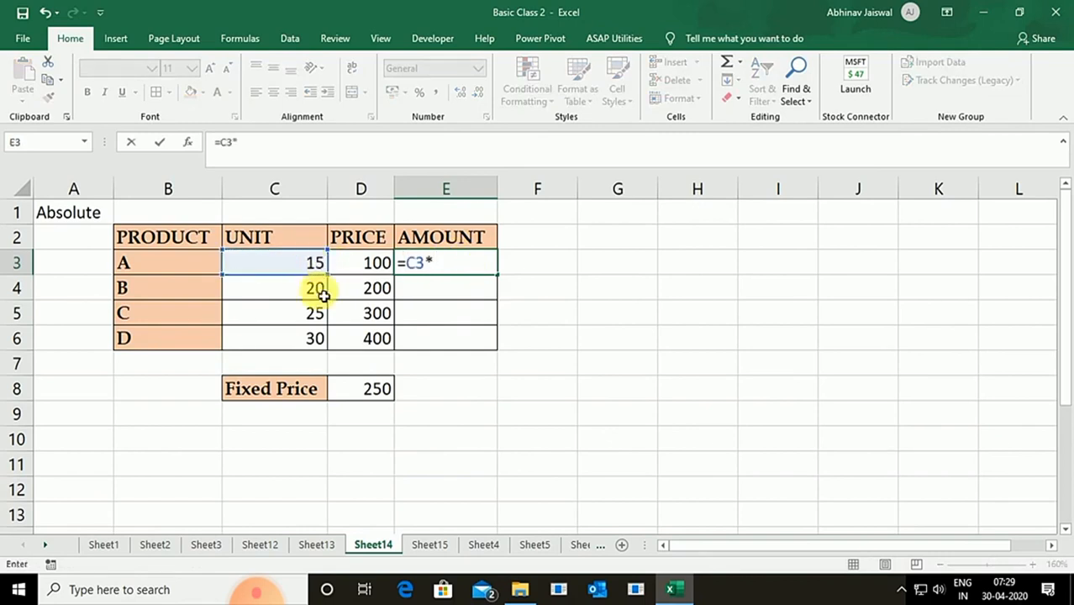
click(361, 399)
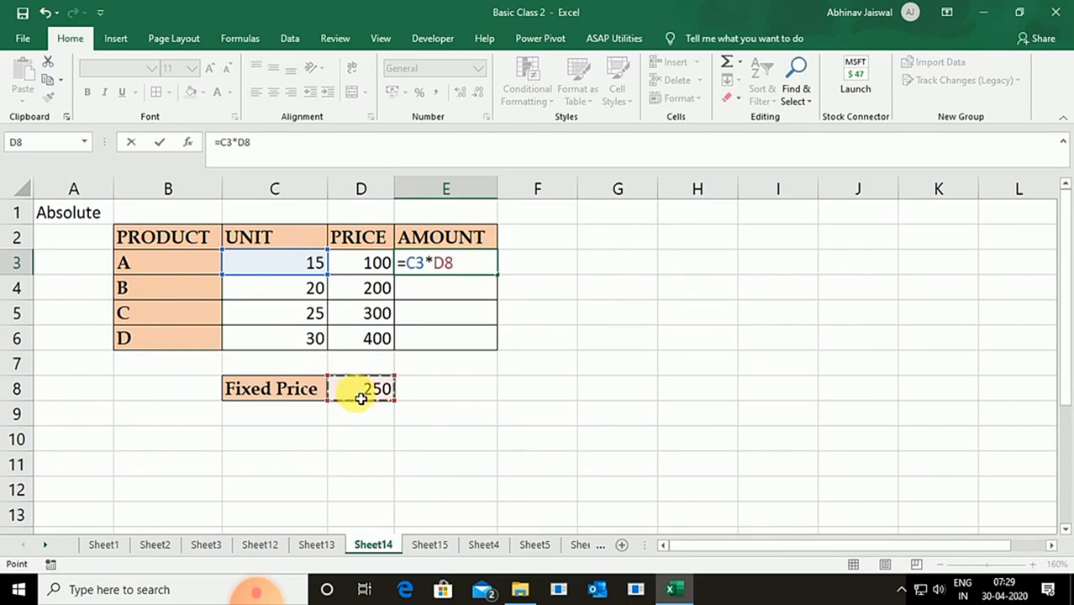
key(Return)
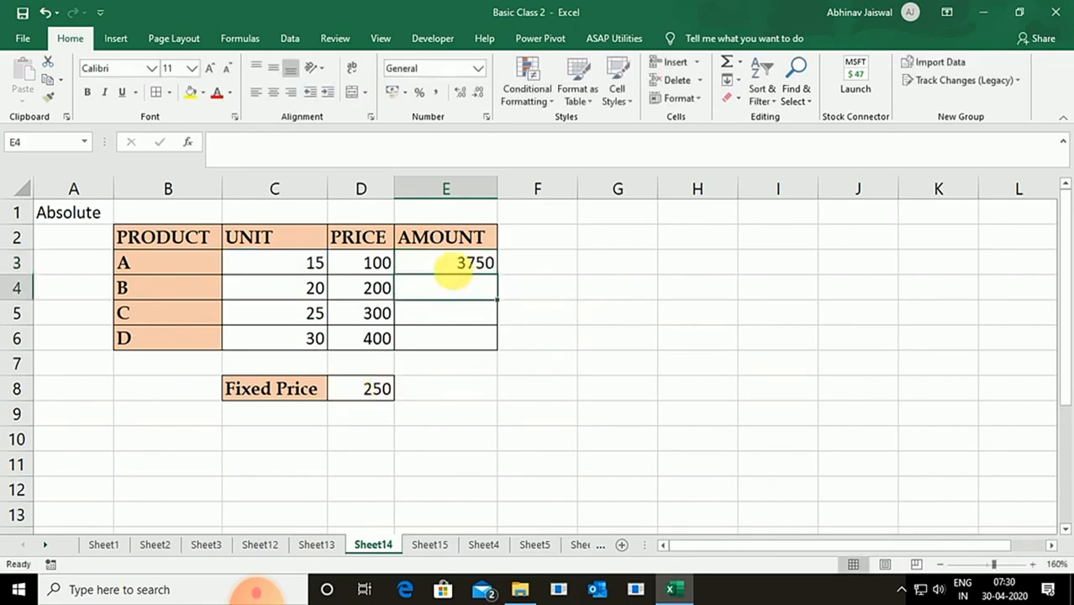
Copy product A's AMOUNT formula from E3 and paste it into E4:E6 on Sheet14
click(458, 269)
key(ctrl+c)
drag(463, 297, 471, 342)
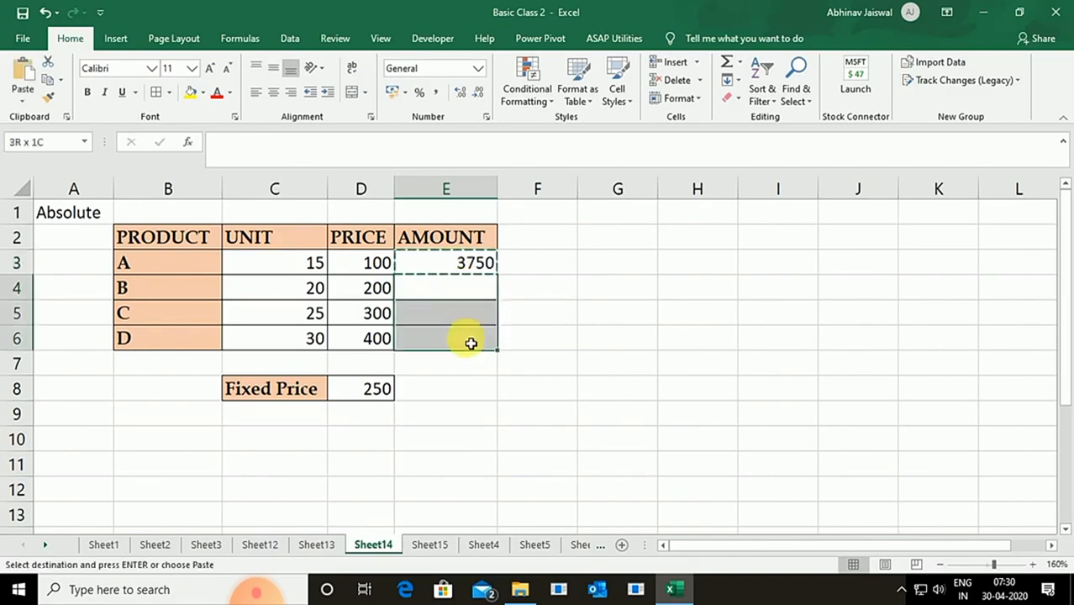
key(ctrl+v)
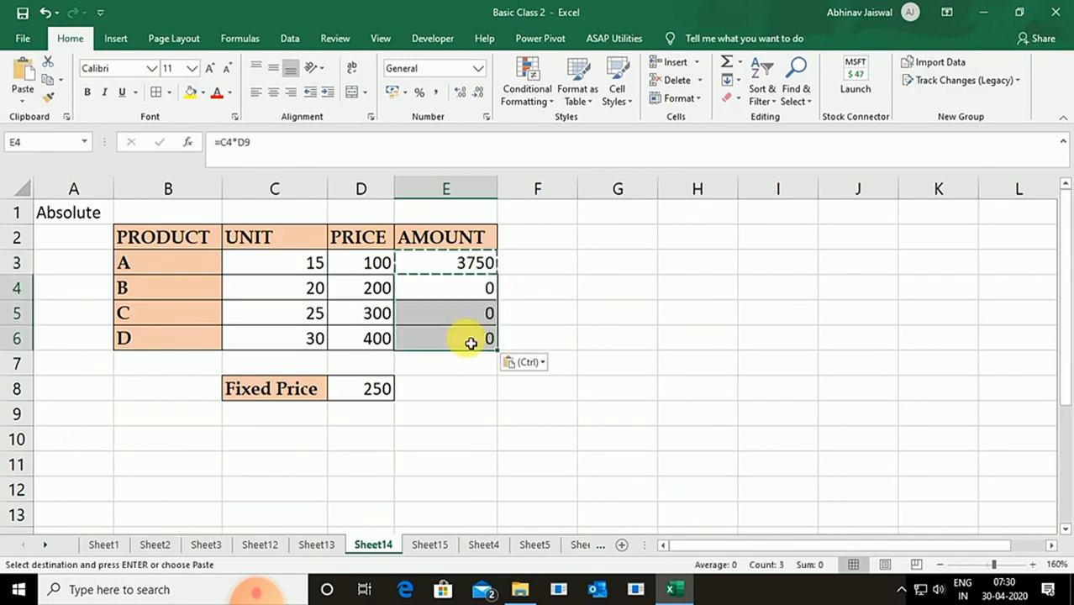
Inspect the pasted AMOUNT formulas in E4, E5 and E6 to see which price cells they refer to
click(465, 290)
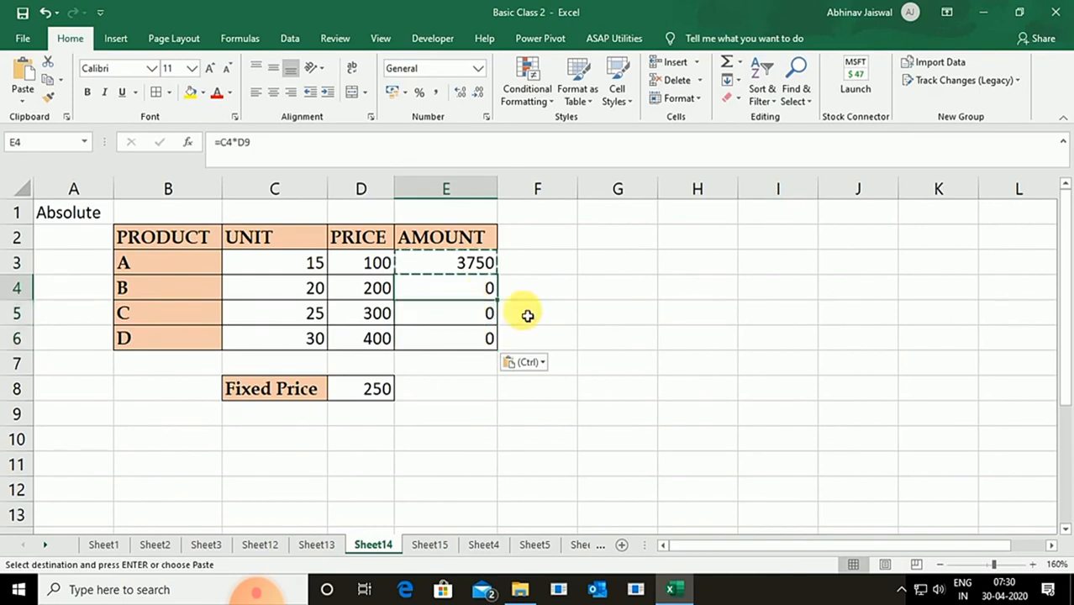
key(F2)
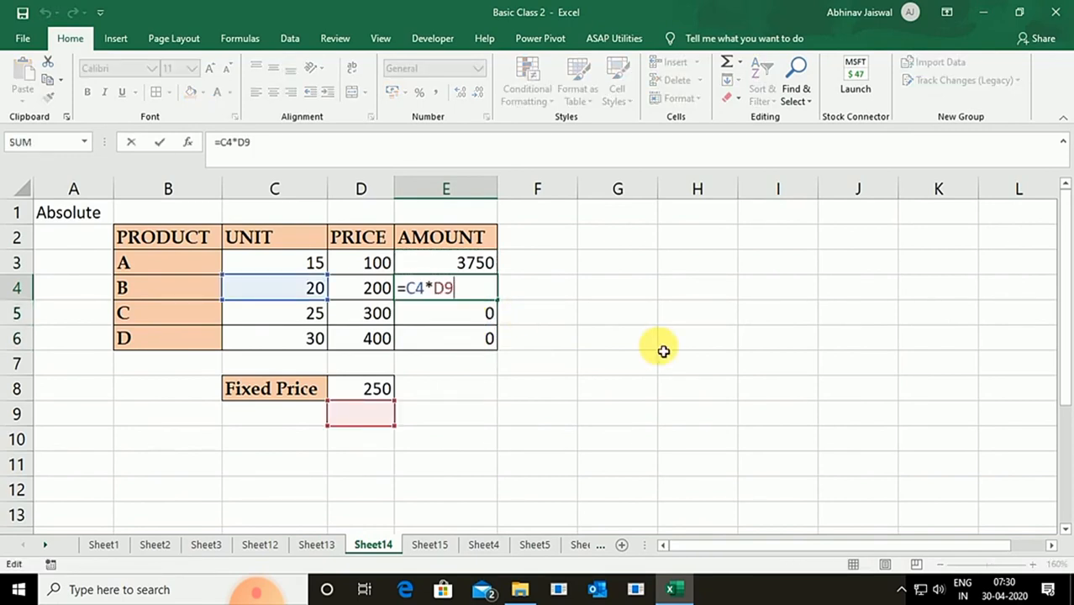
key(Return)
key(F2)
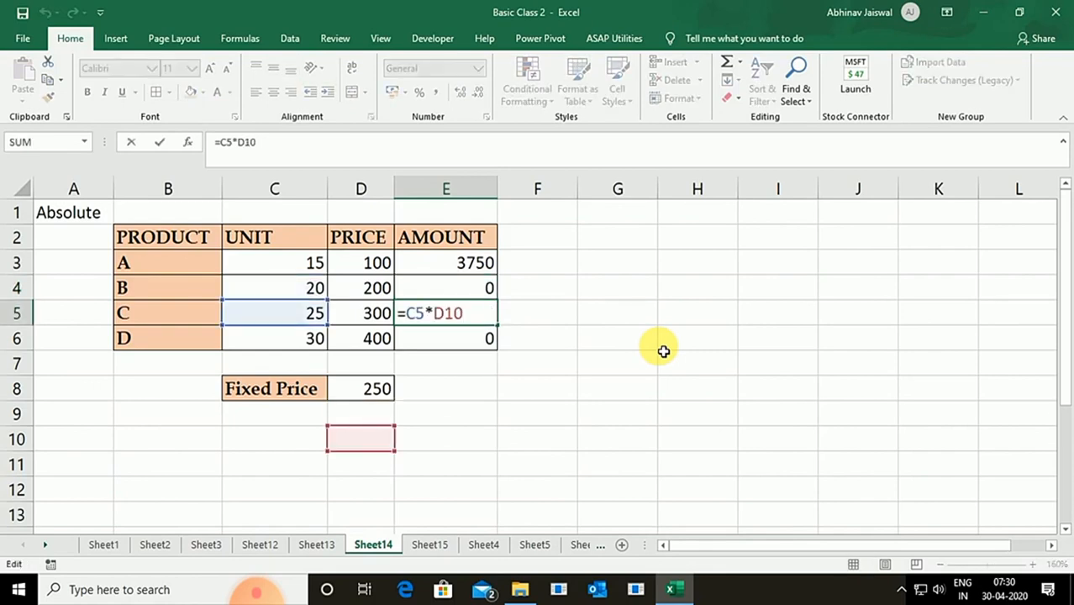
key(Return)
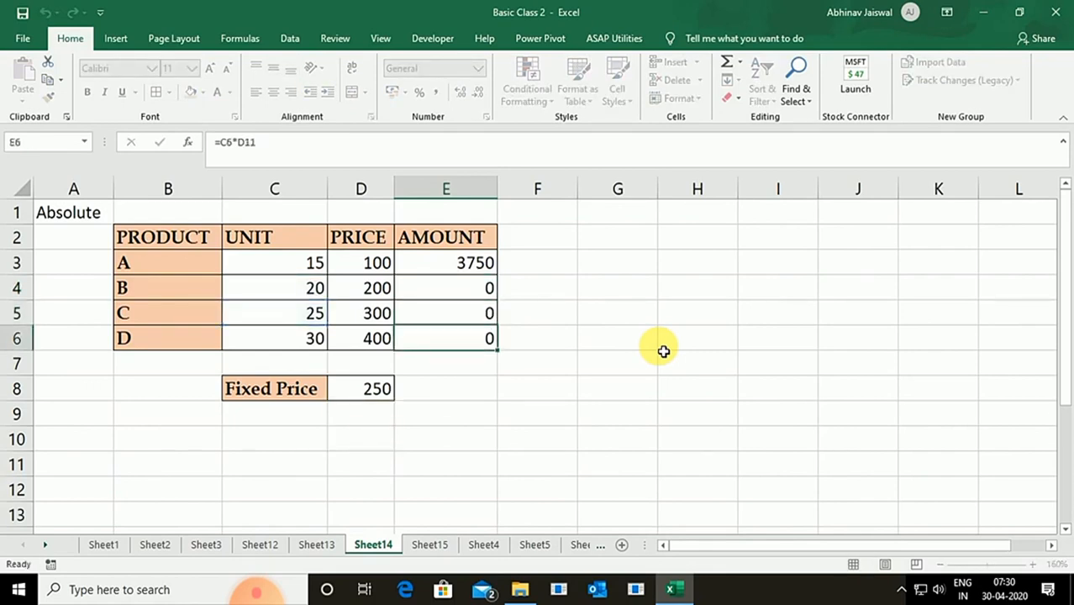
key(F2)
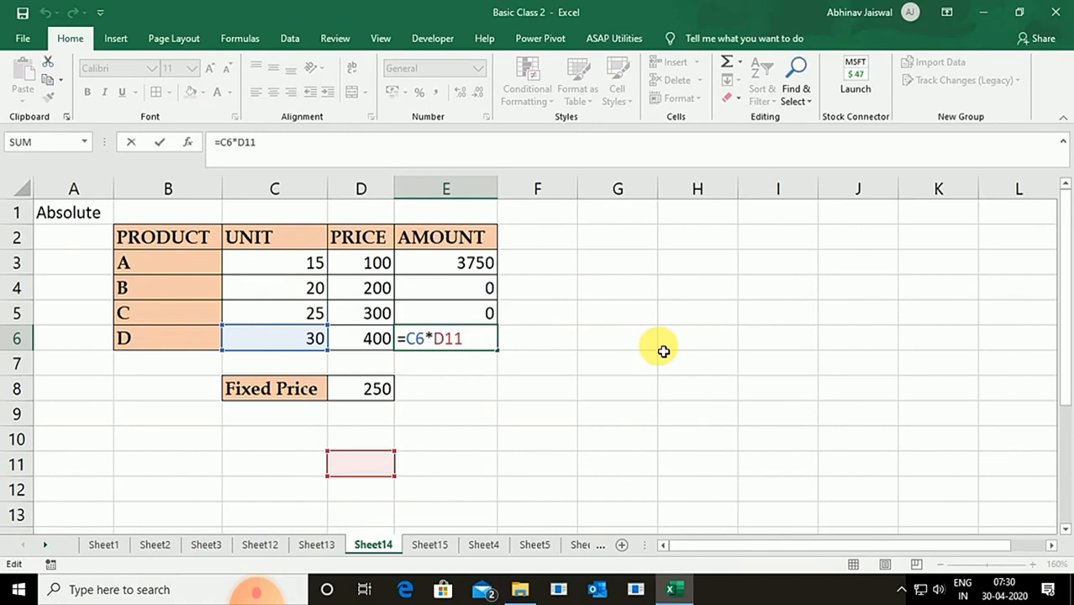
key(Return)
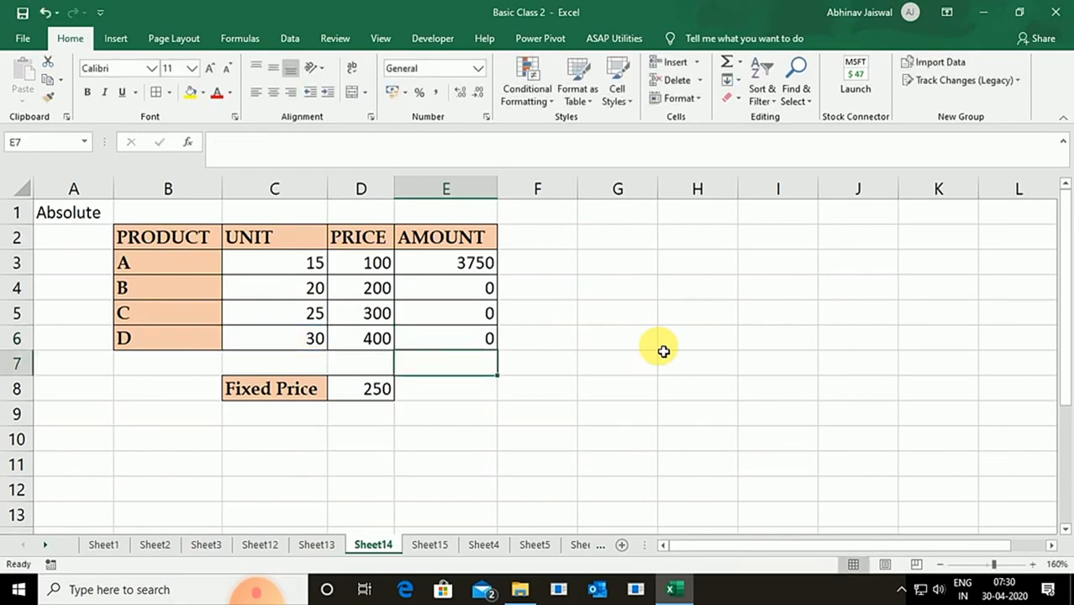
Change product A's AMOUNT formula in E3 to =C3*$D$8 and fill it down to E6
click(469, 264)
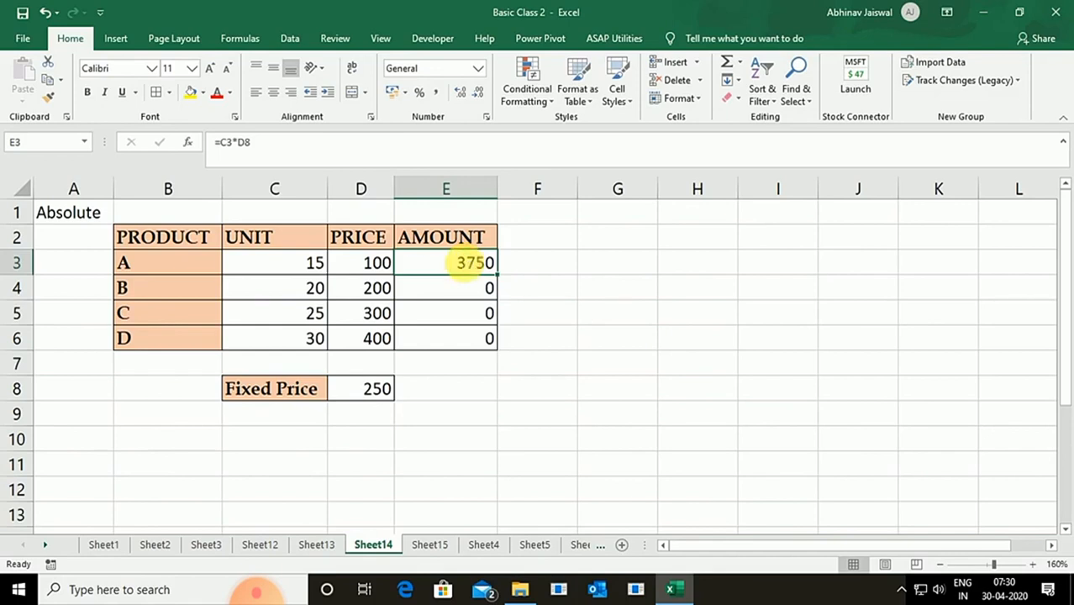
key(F2)
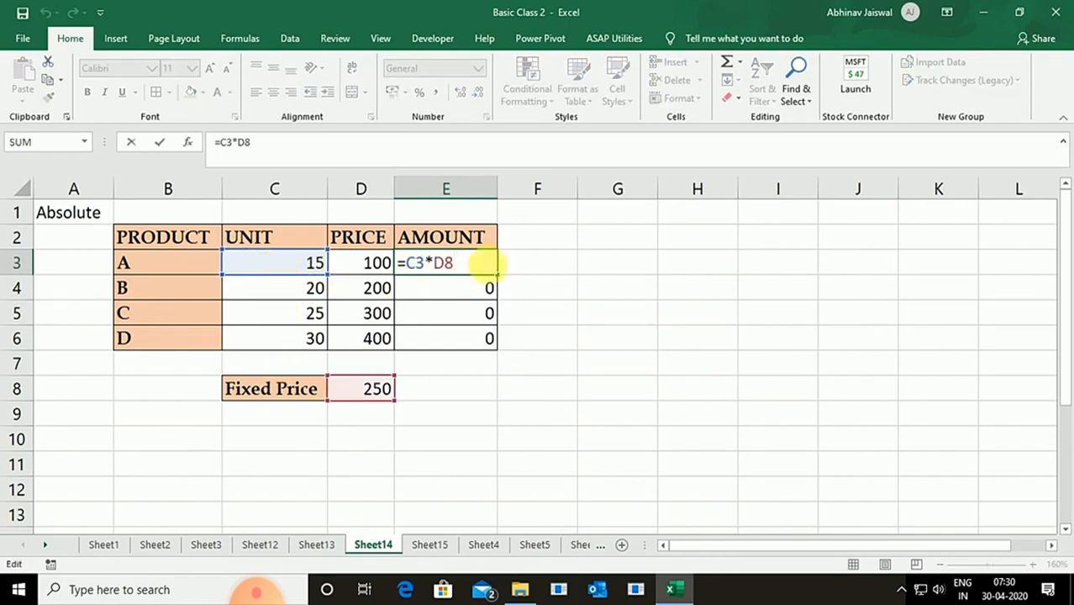
double_click(444, 264)
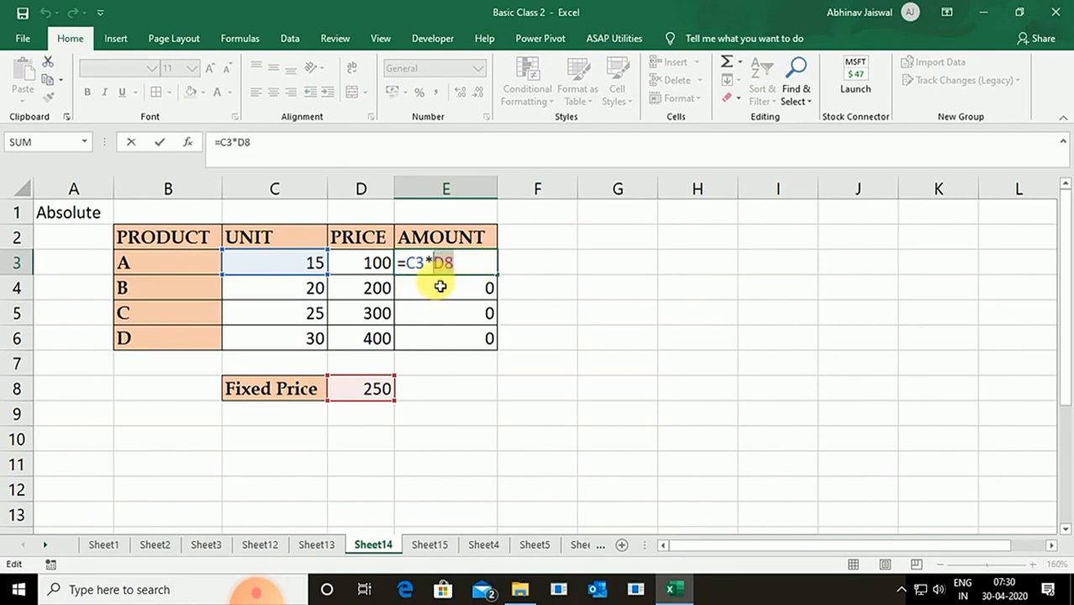
key(F4)
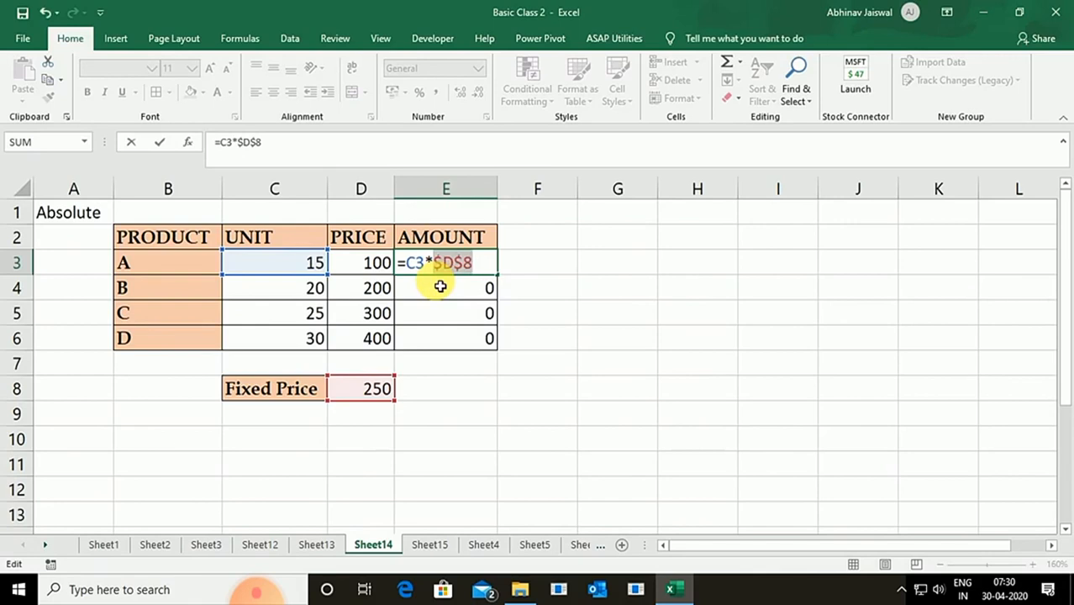
key(Return)
click(438, 261)
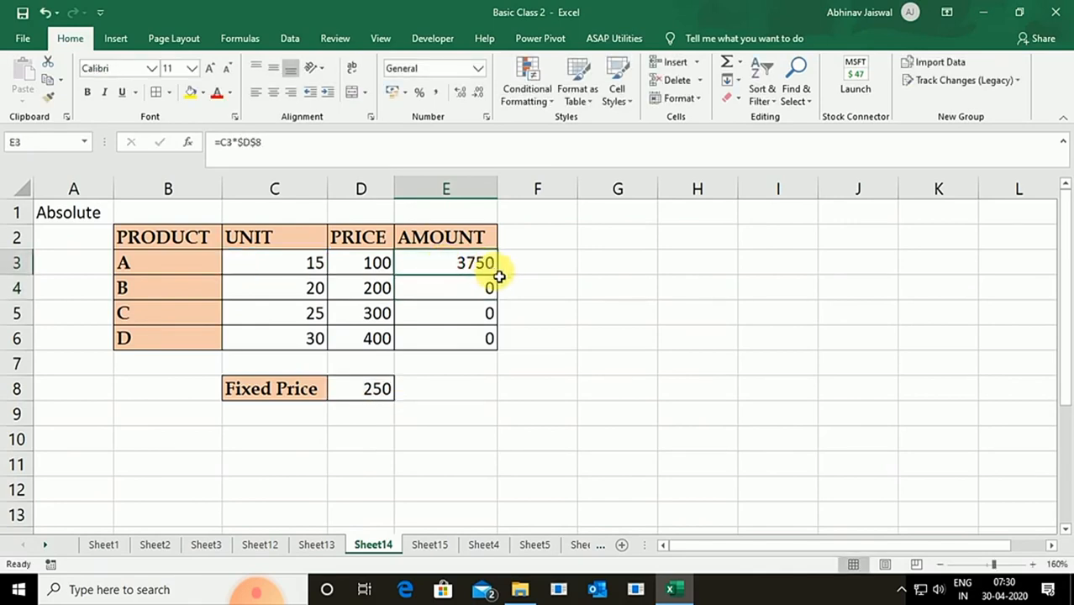
double_click(498, 276)
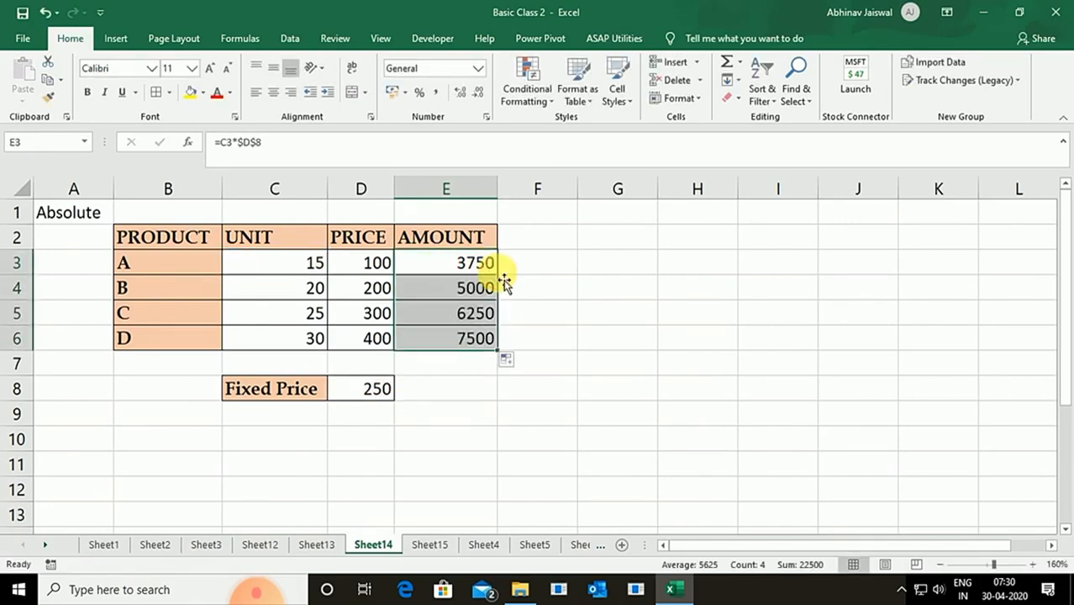
Examine the AMOUNT formulas from E3 to E6 to check how each refers to the fixed price cell
click(480, 271)
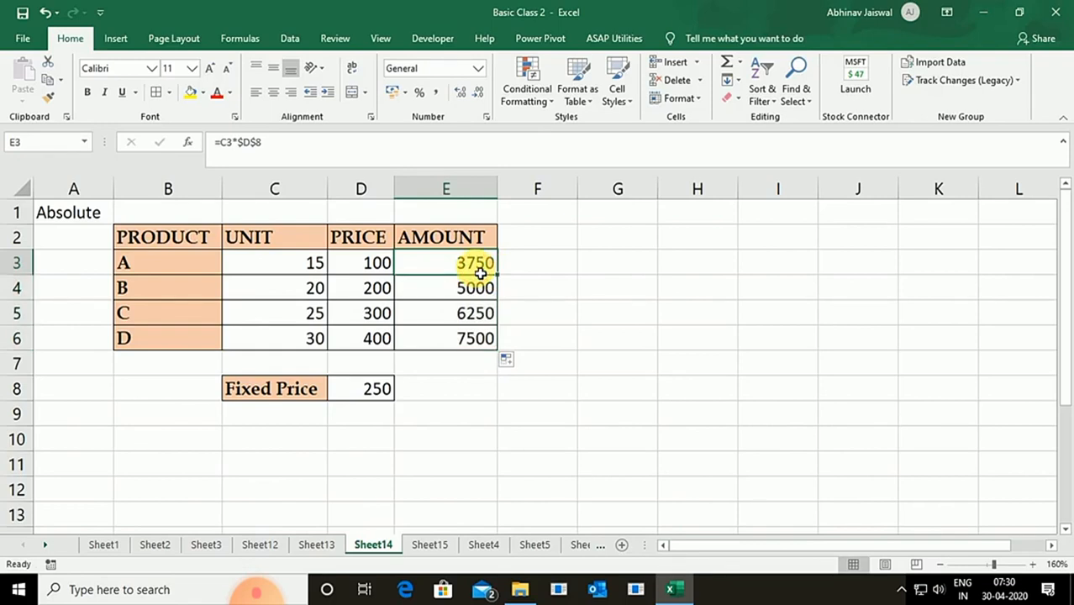
double_click(479, 271)
key(Return)
key(F2)
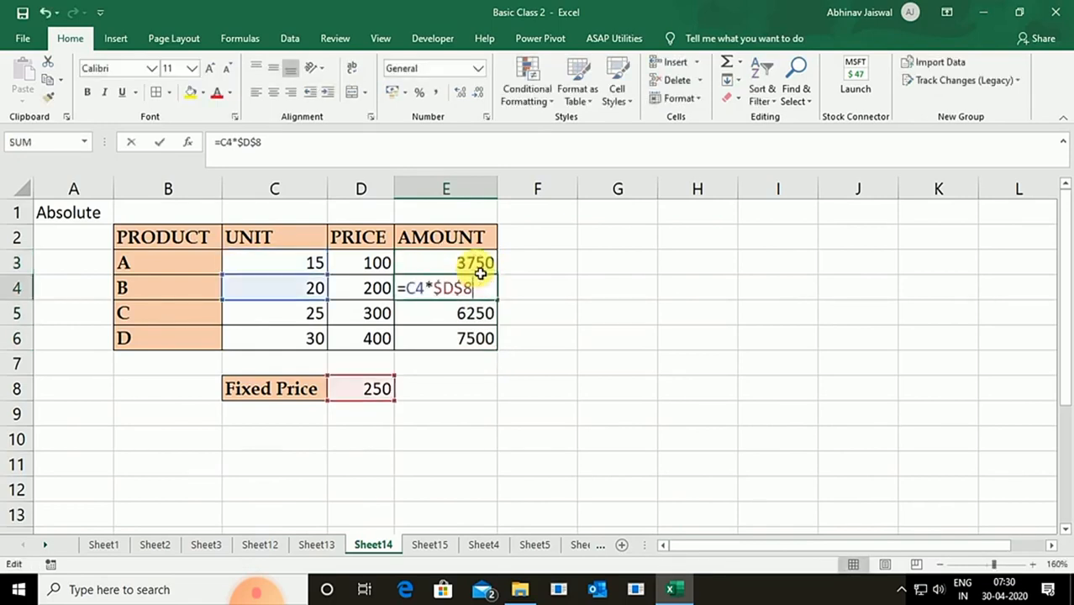
key(Return)
key(F2)
key(Return)
key(F2)
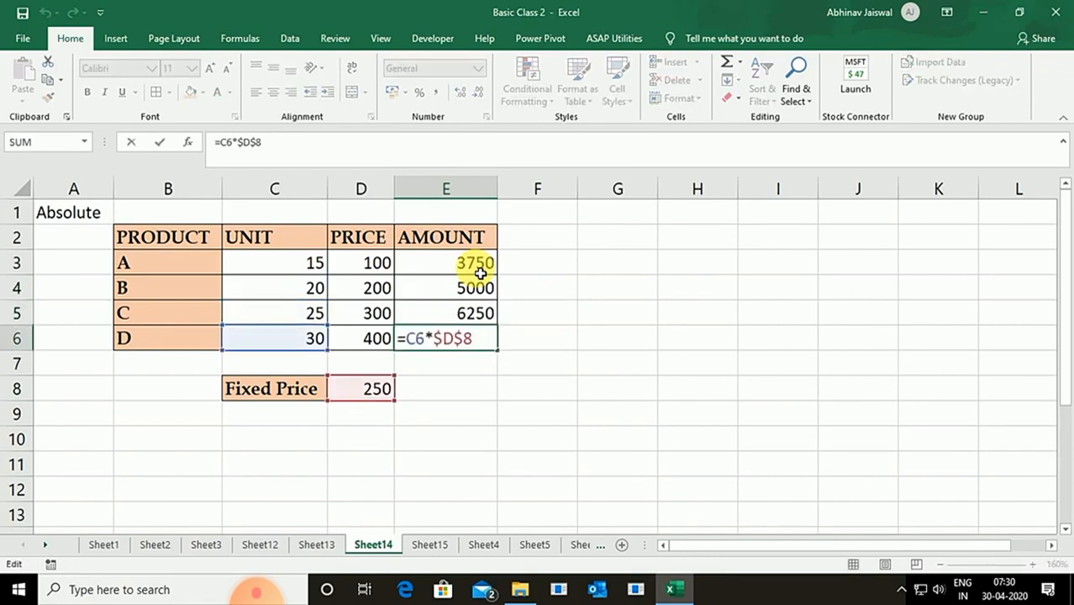
key(Return)
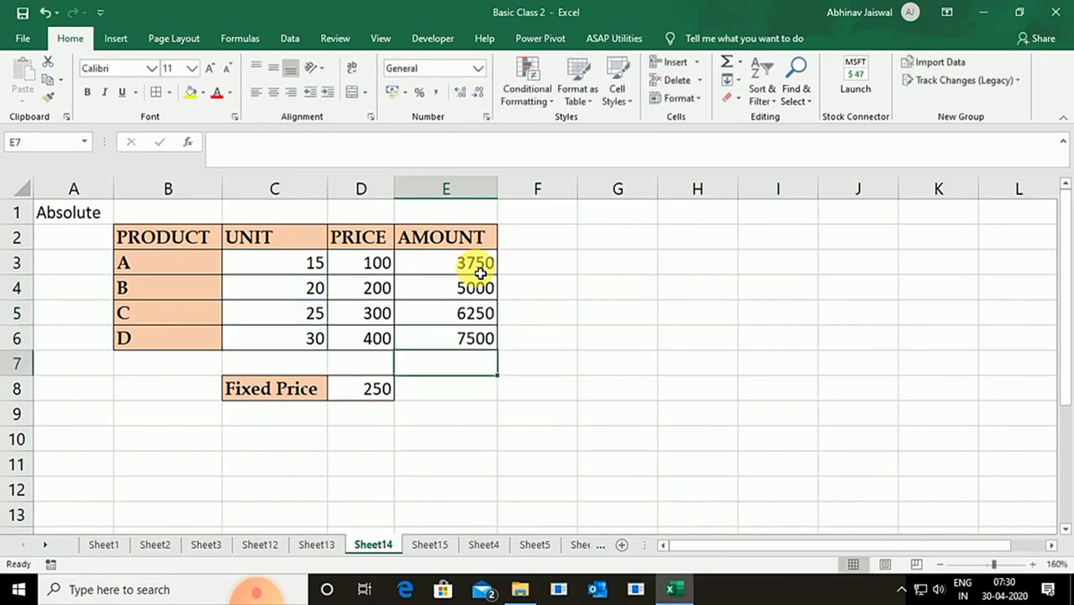
Enter the note "one cell is fixed and another cell is change" in H3 beside the absolute reference example
click(85, 211)
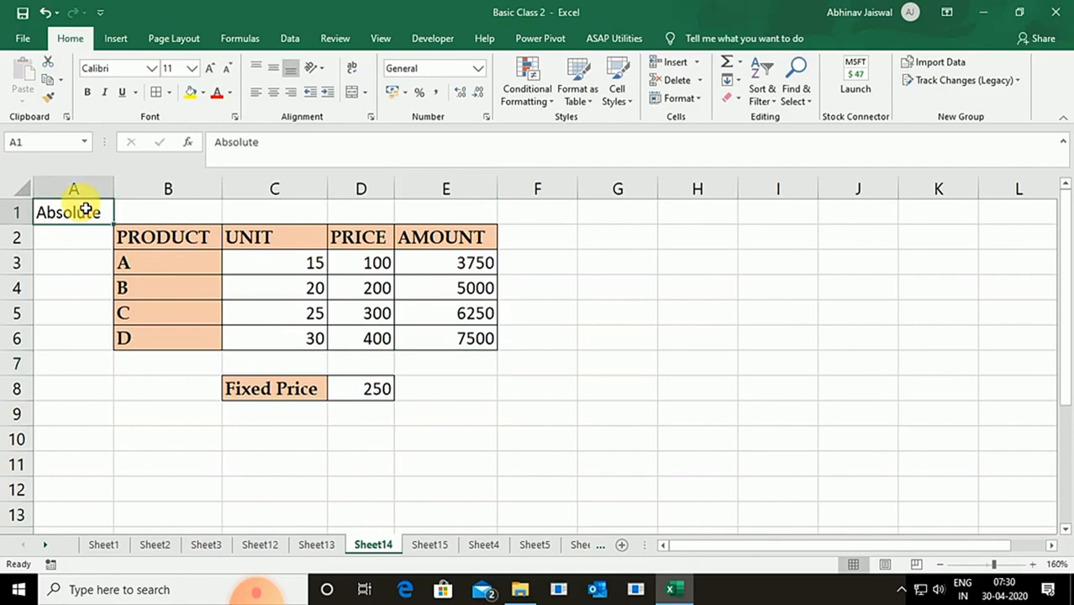
click(677, 277)
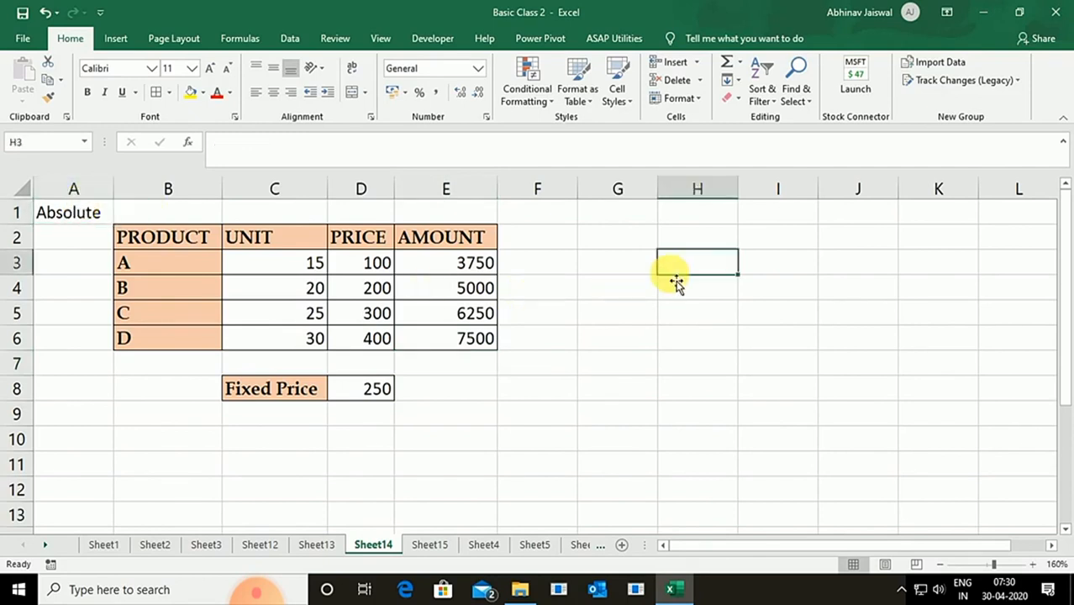
text(onel)
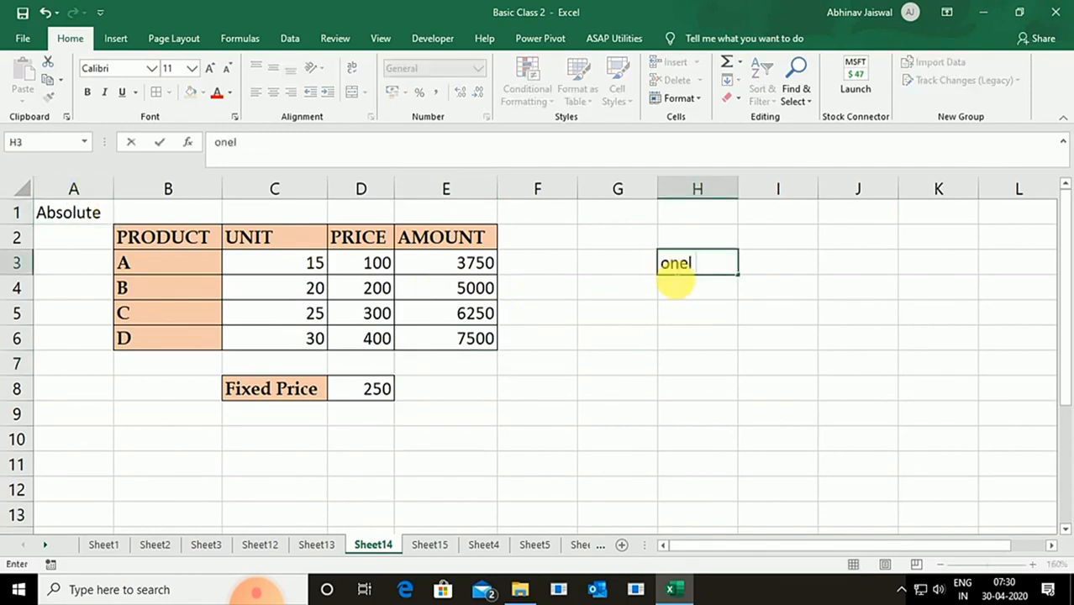
key(BackSpace)
text( cell is fixed)
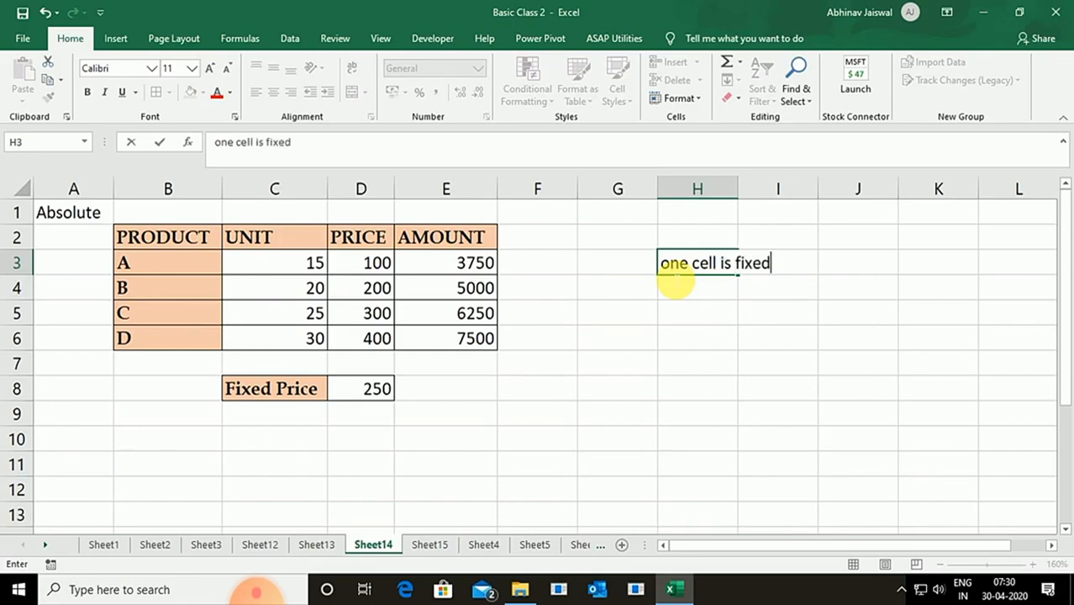
text( and another)
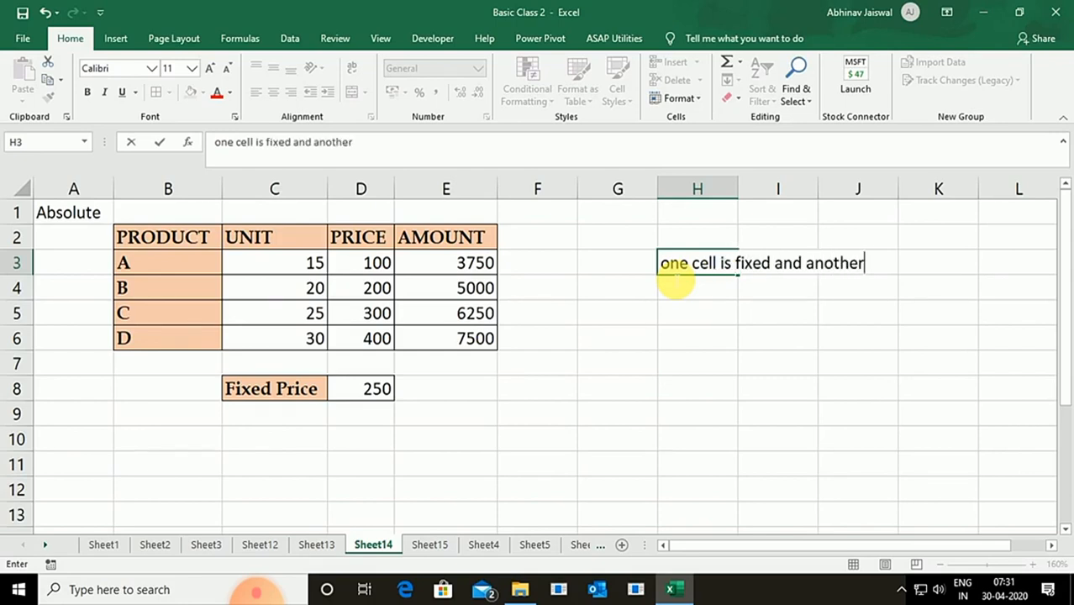
text( cell is )
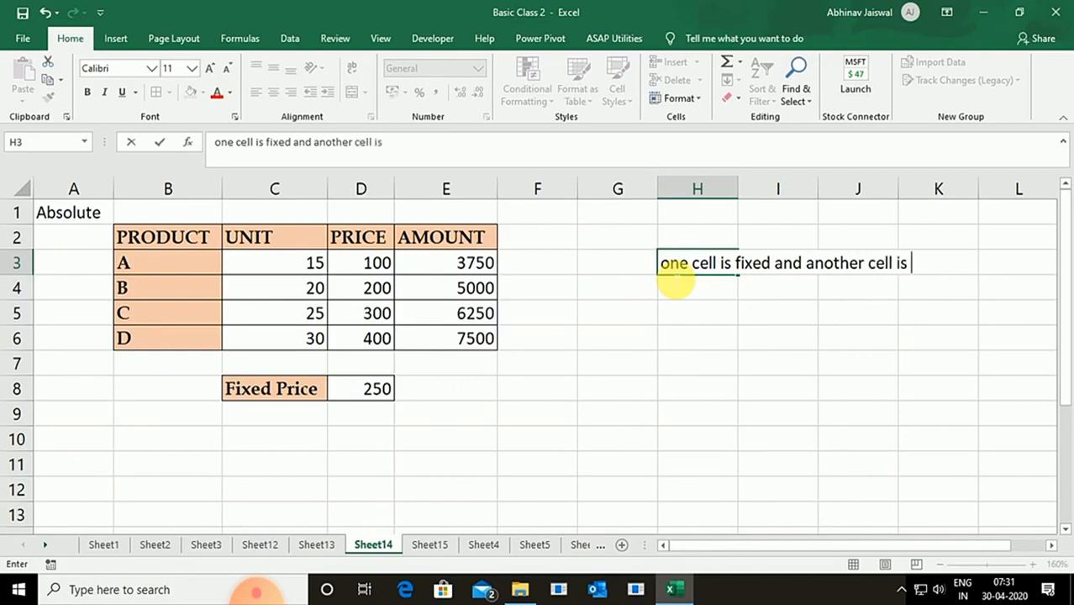
text(change)
key(ctrl+Return)
click(677, 286)
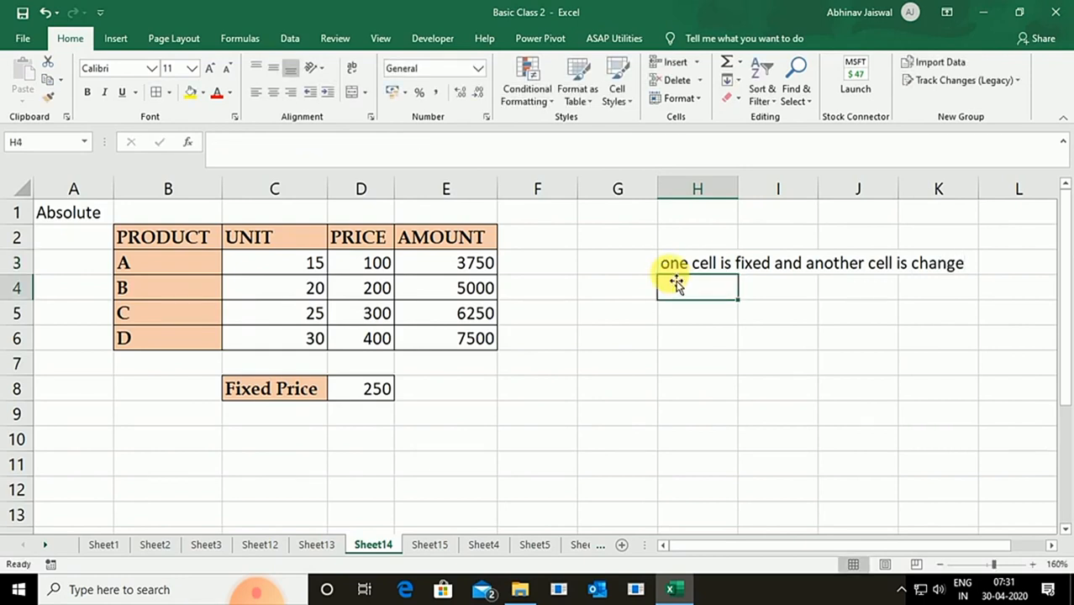
On Sheet15, review the product prices in B4:B6, the empty month grid and the monthly quantities in F8:H8
click(430, 545)
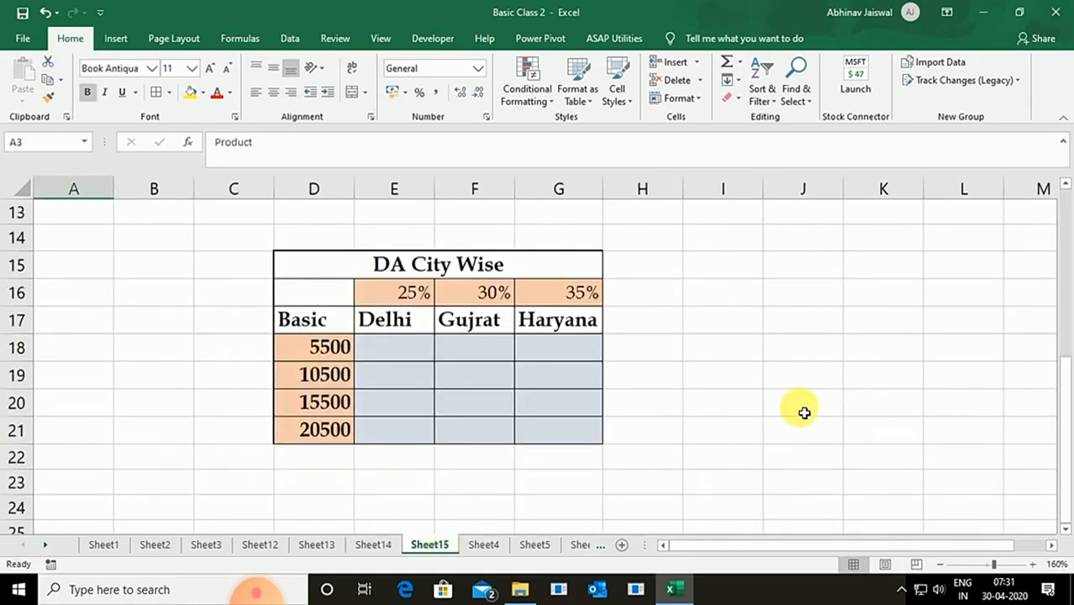
scroll(804, 413, up, 4)
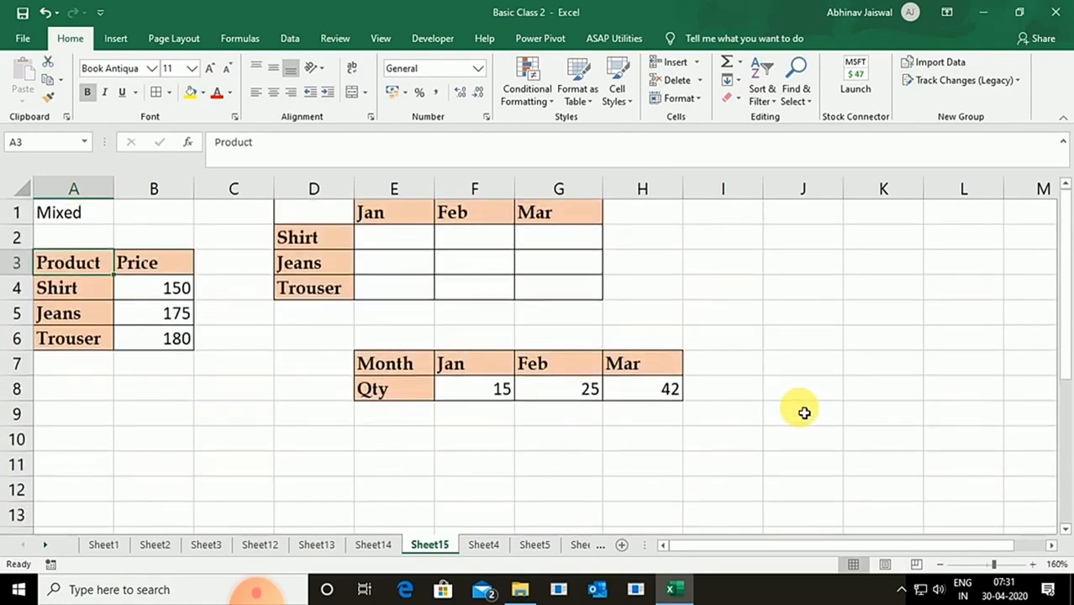
click(70, 212)
click(151, 298)
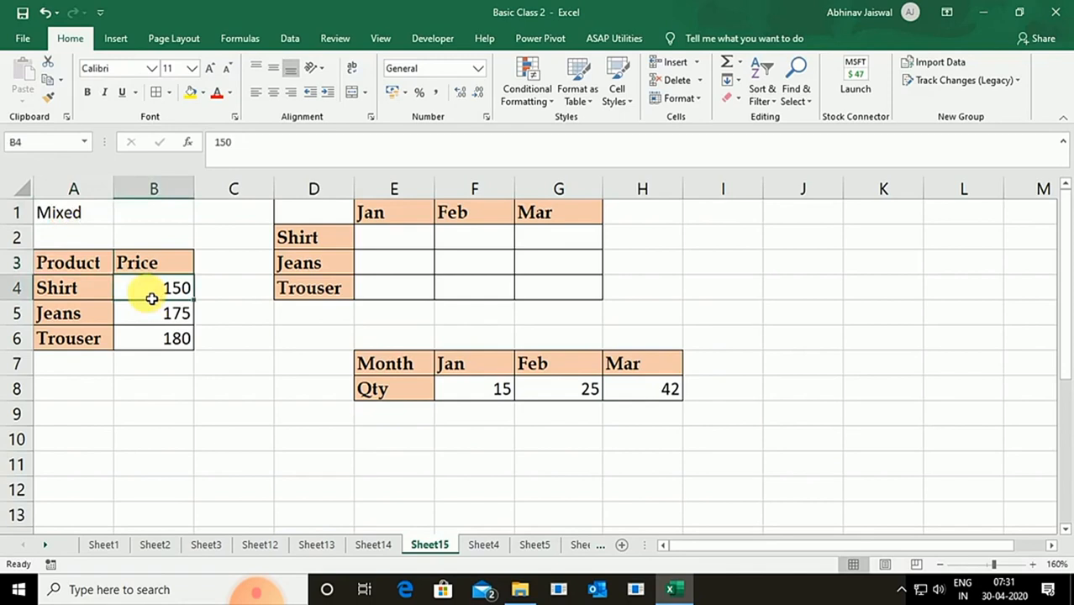
drag(151, 298, 158, 349)
drag(172, 294, 172, 344)
click(367, 245)
drag(468, 385, 667, 387)
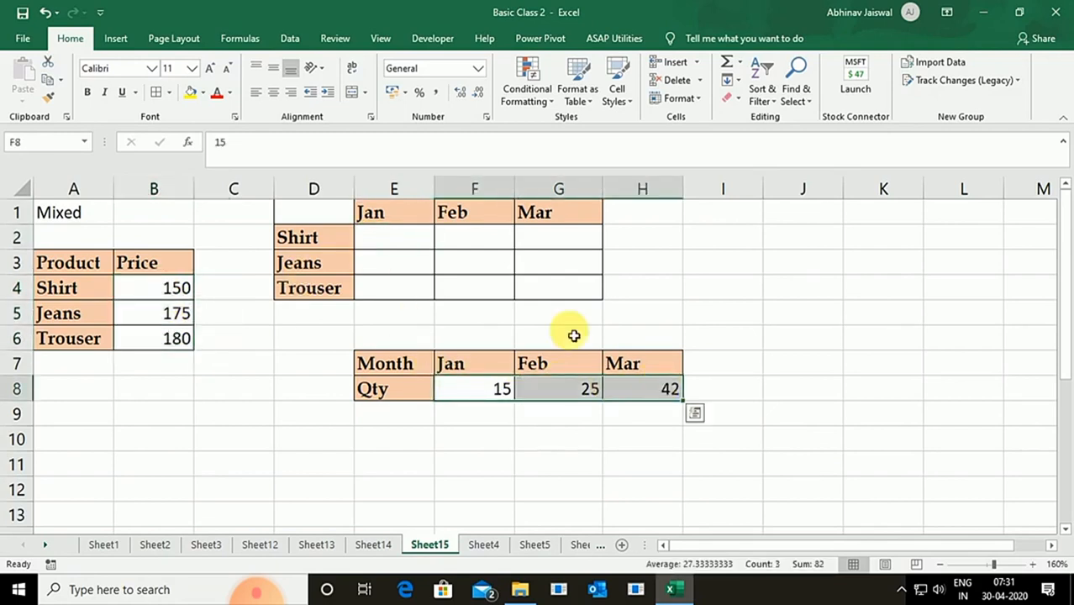
Enter =B4*F8 in E2 to multiply the Shirt price by the Jan quantity
click(393, 240)
text(=)
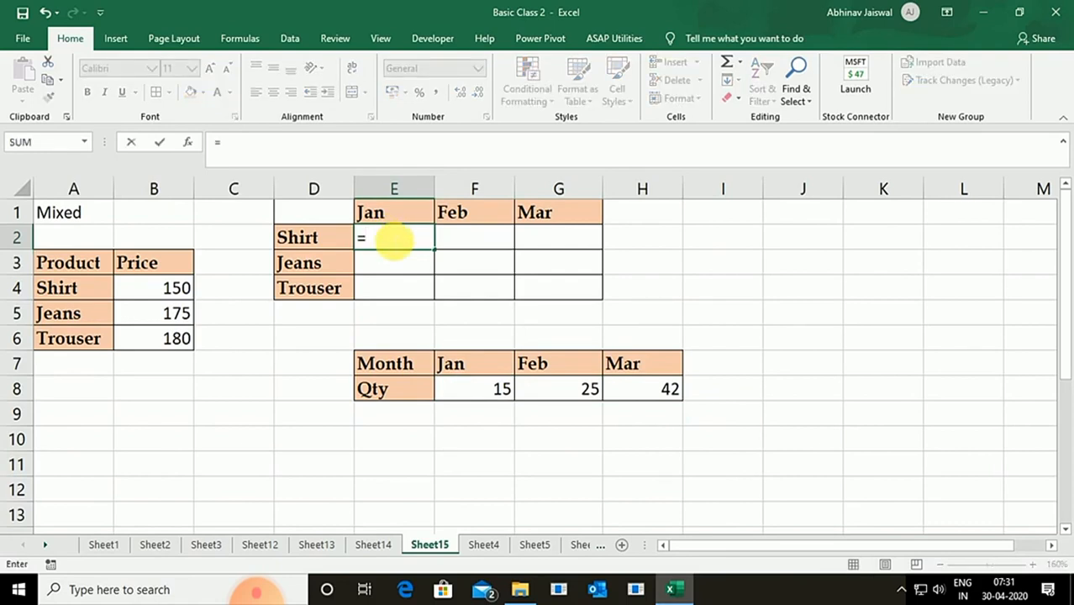
click(180, 298)
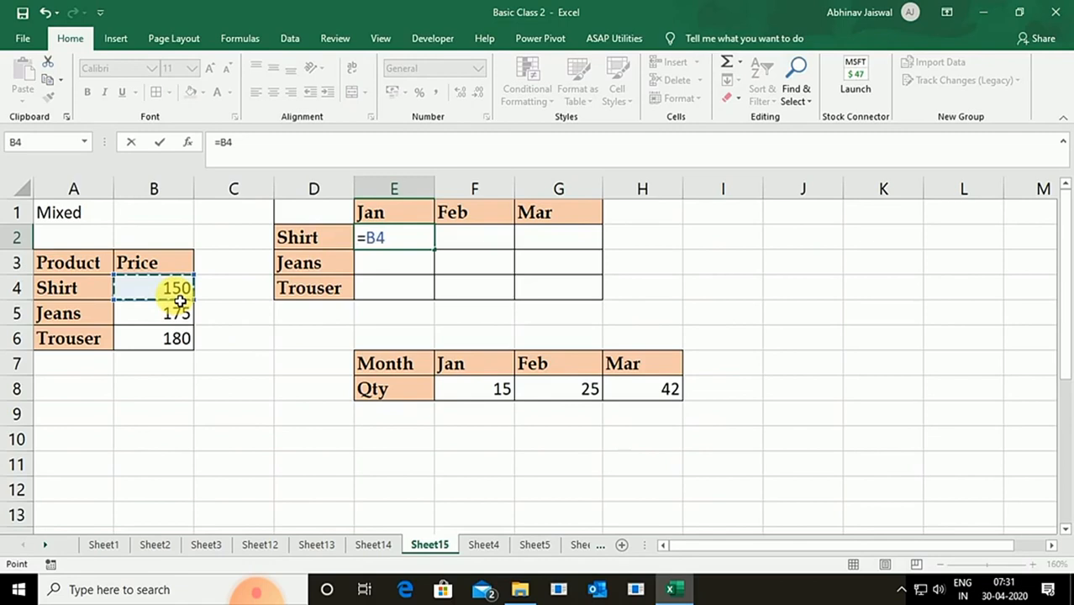
text(*)
click(477, 393)
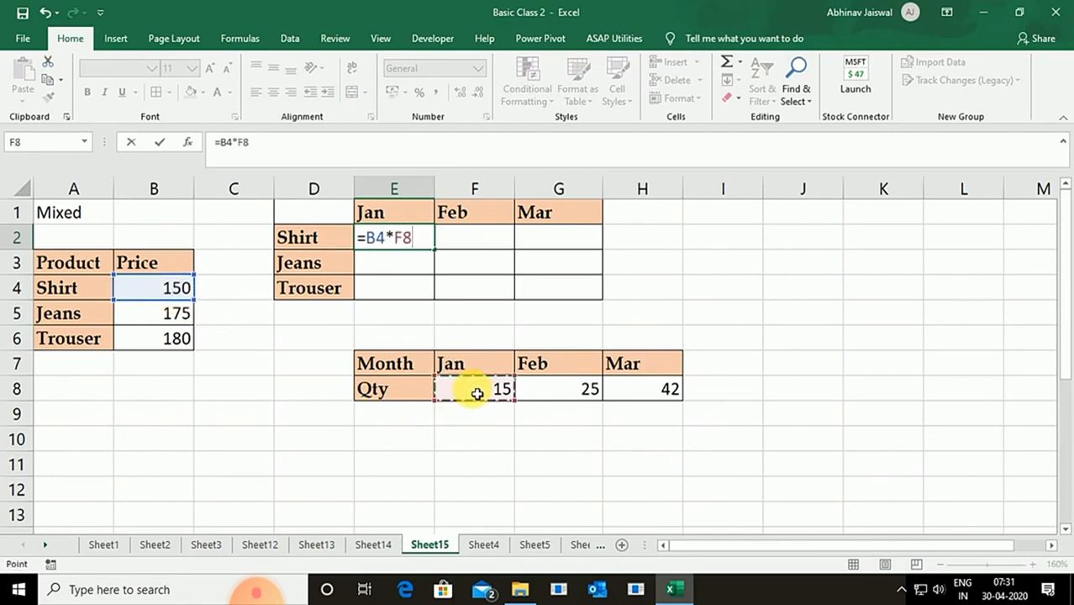
key(Return)
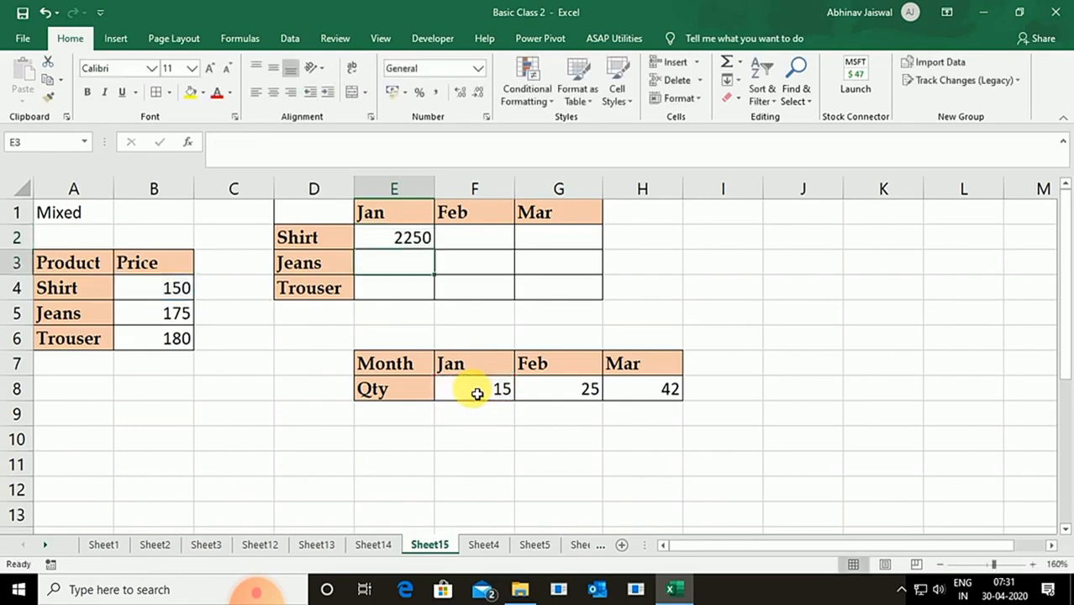
Fill the relative formula in E2 across and down through the product-by-month range E2:G4
drag(497, 284, 578, 297)
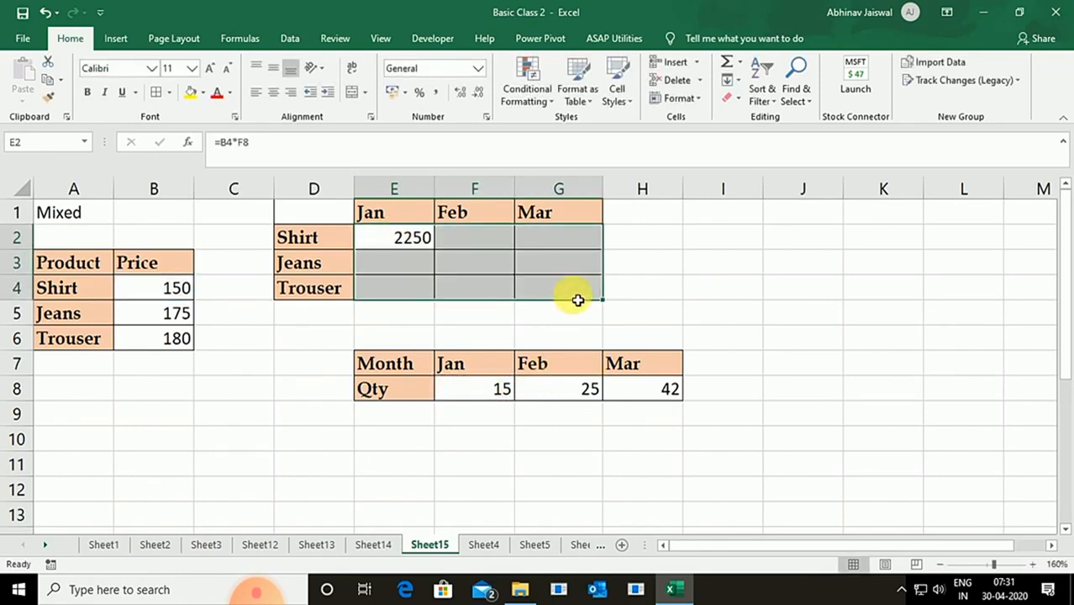
key(ctrl+r)
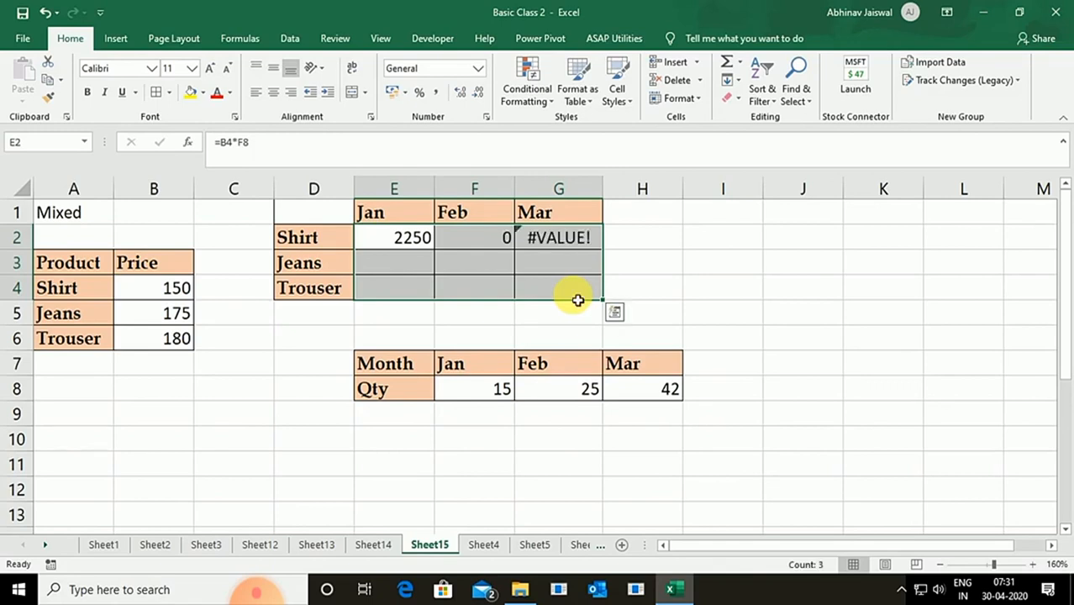
key(ctrl+d)
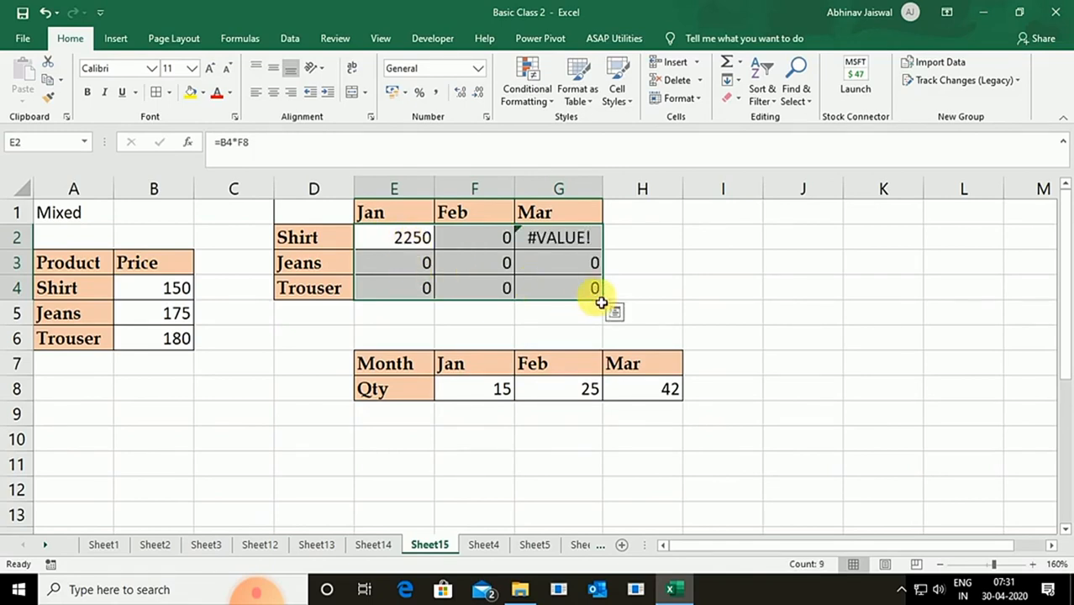
Examine the filled formulas in the Feb and Mar columns to see which price and quantity cells they refer to
click(489, 247)
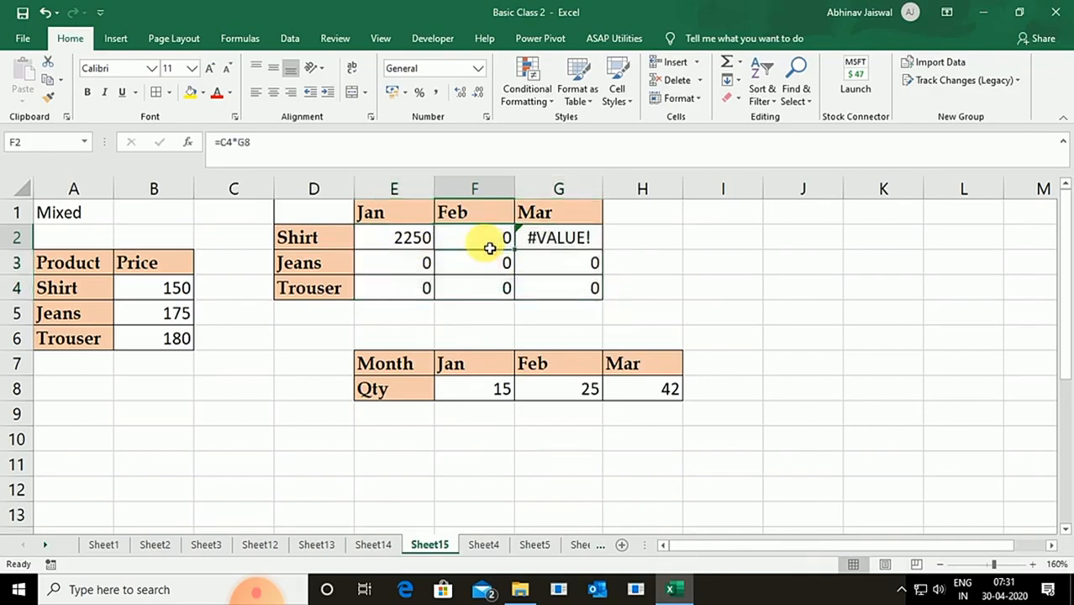
double_click(489, 247)
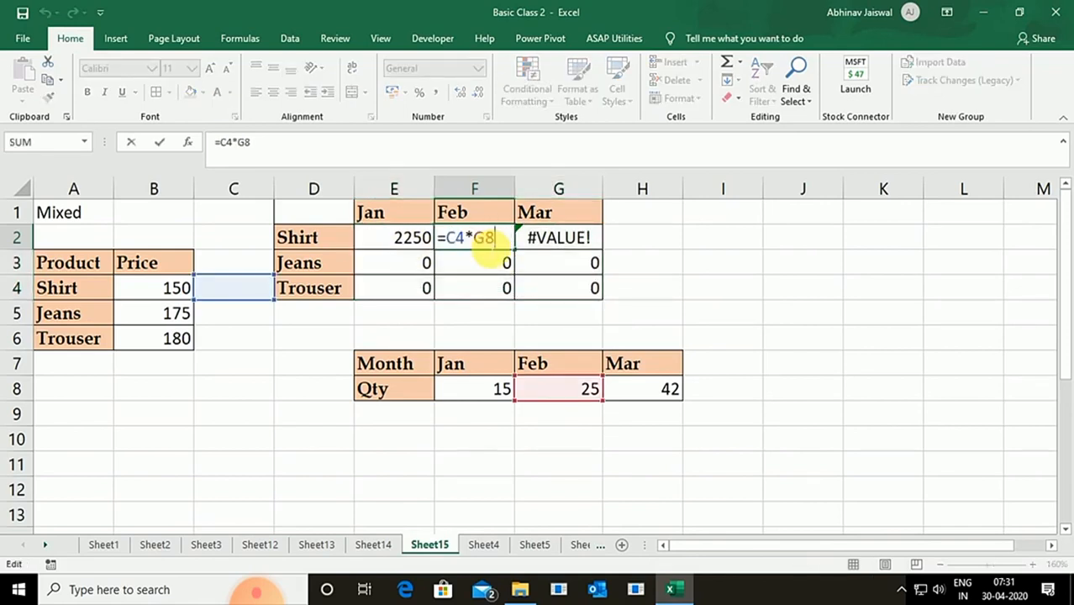
key(Return)
key(Right)
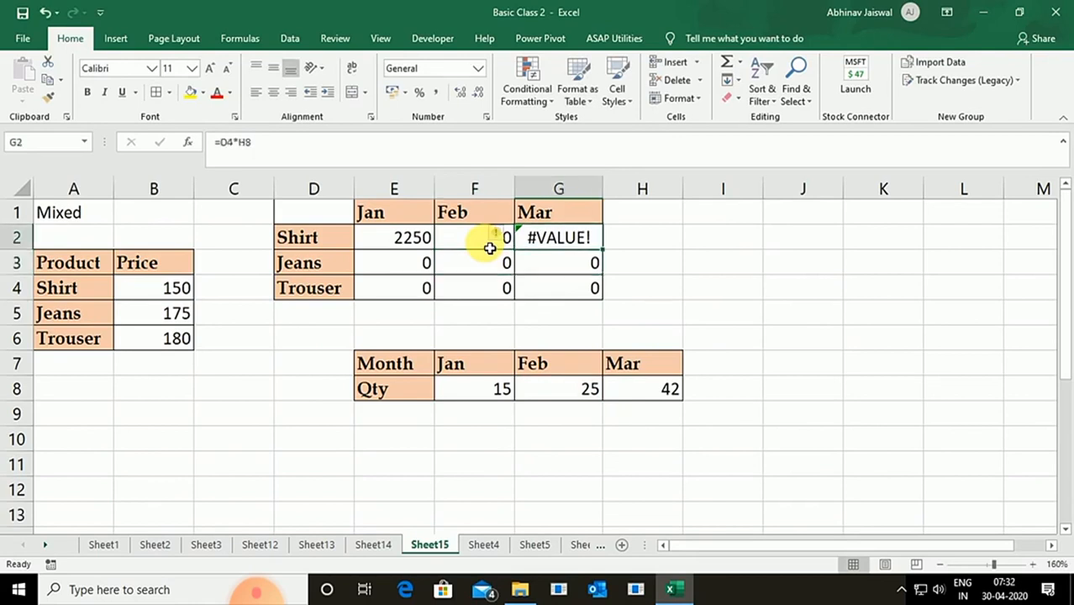
key(F2)
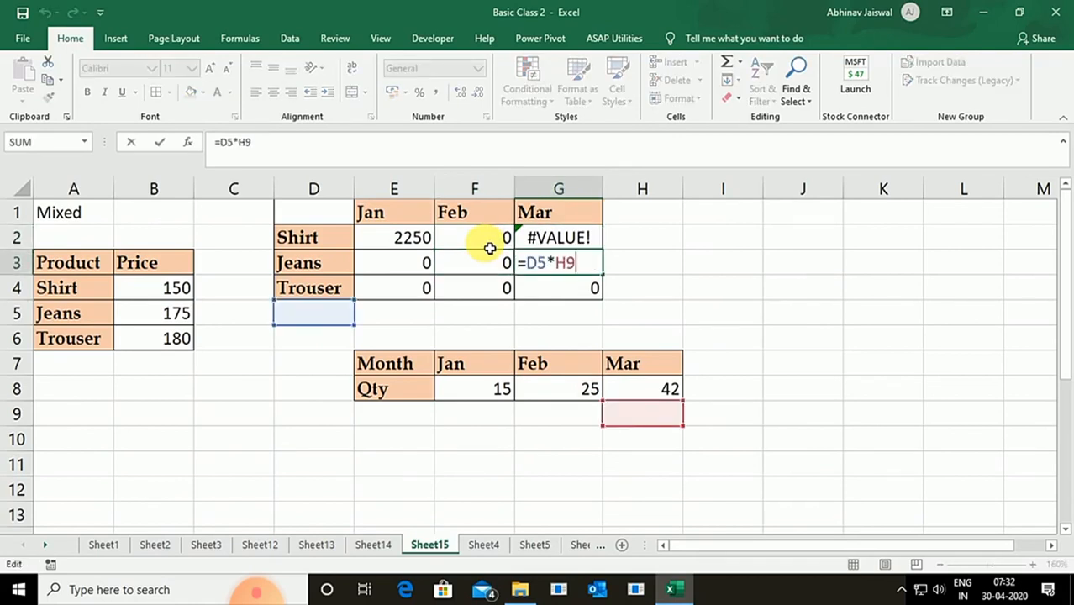
key(Return)
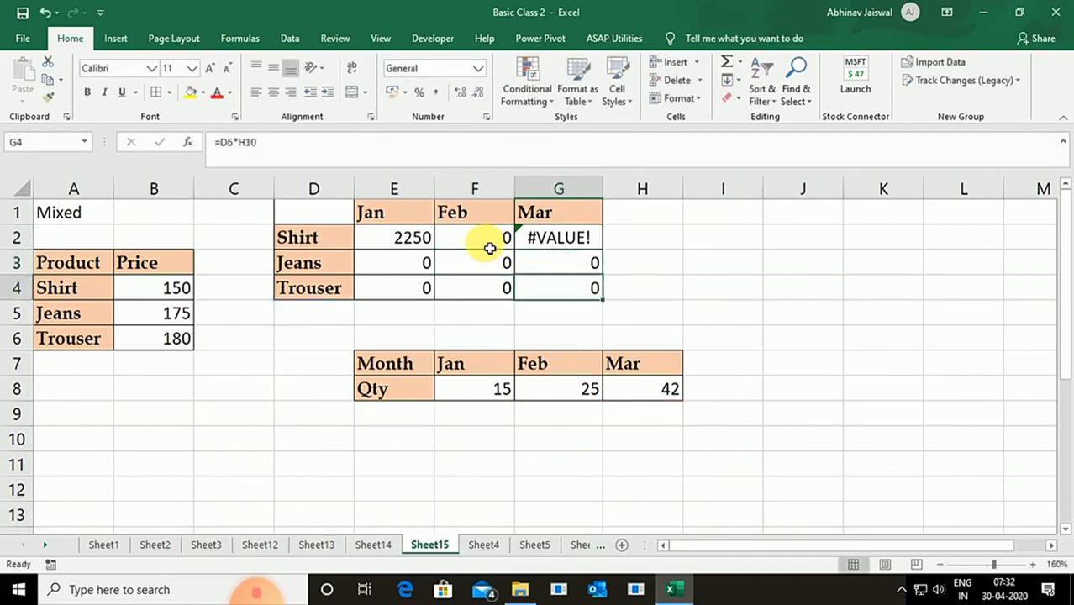
In the E2 formula, change the Shirt price reference to $B4 so only its column is fixed
key(Left)
key(Left)
key(Up)
key(Up)
key(F2)
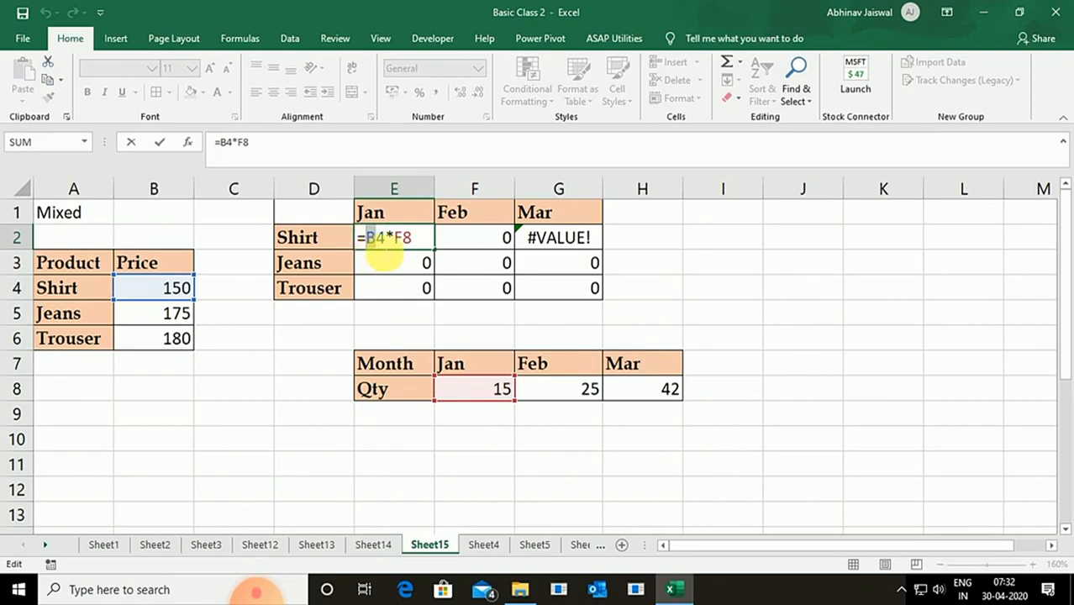
drag(386, 241, 367, 241)
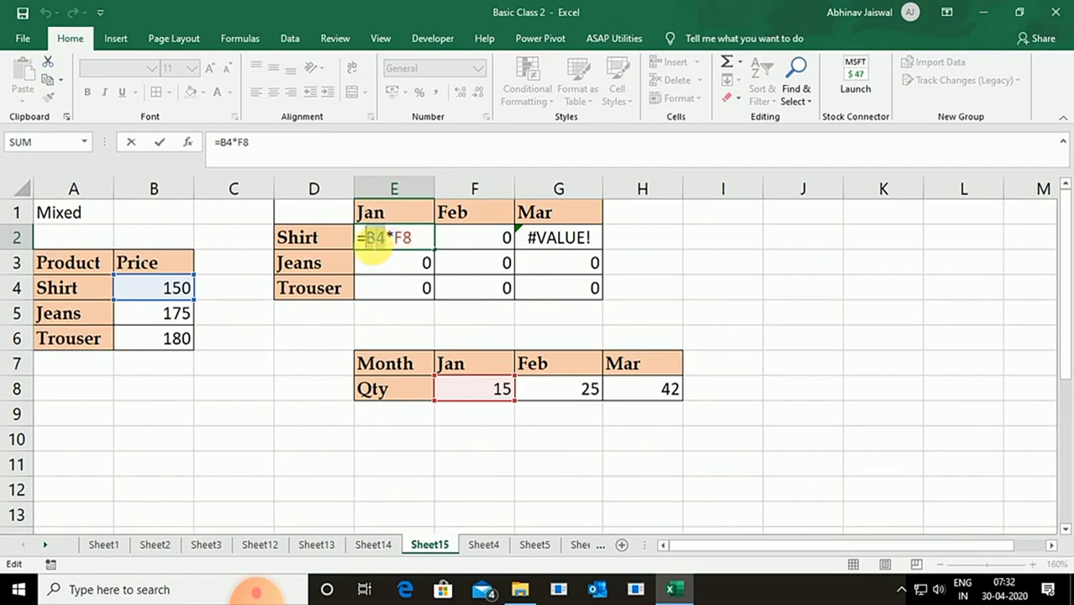
key(F4)
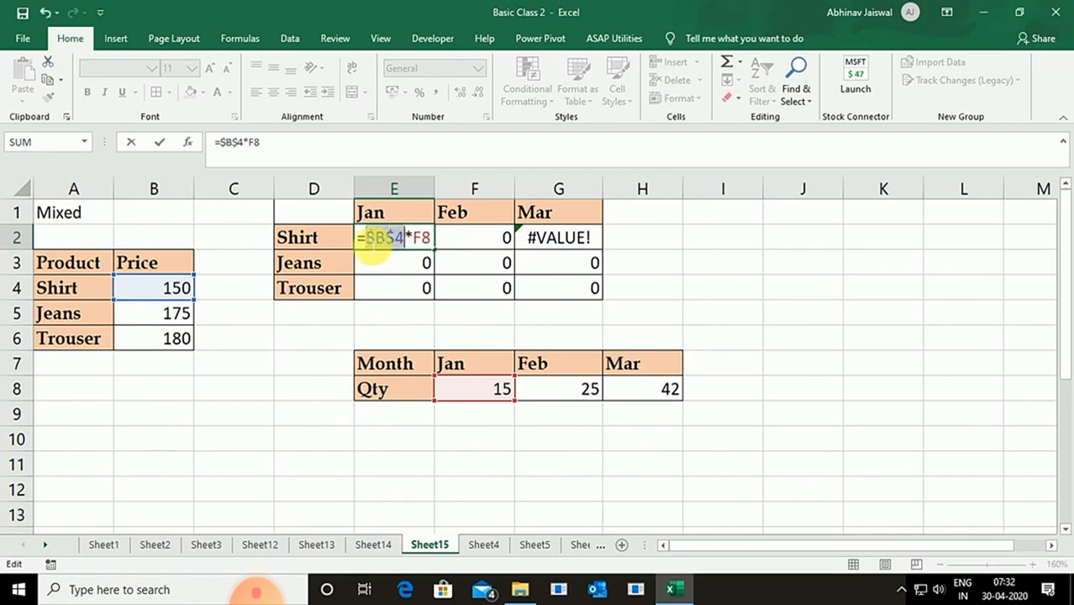
key(F4)
key(F4)
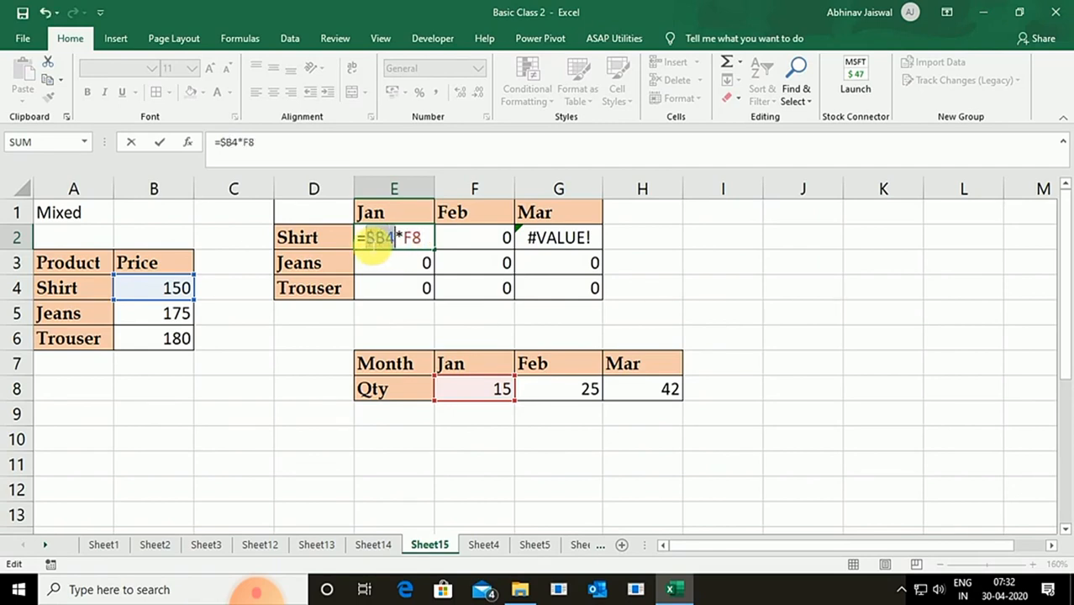
click(377, 239)
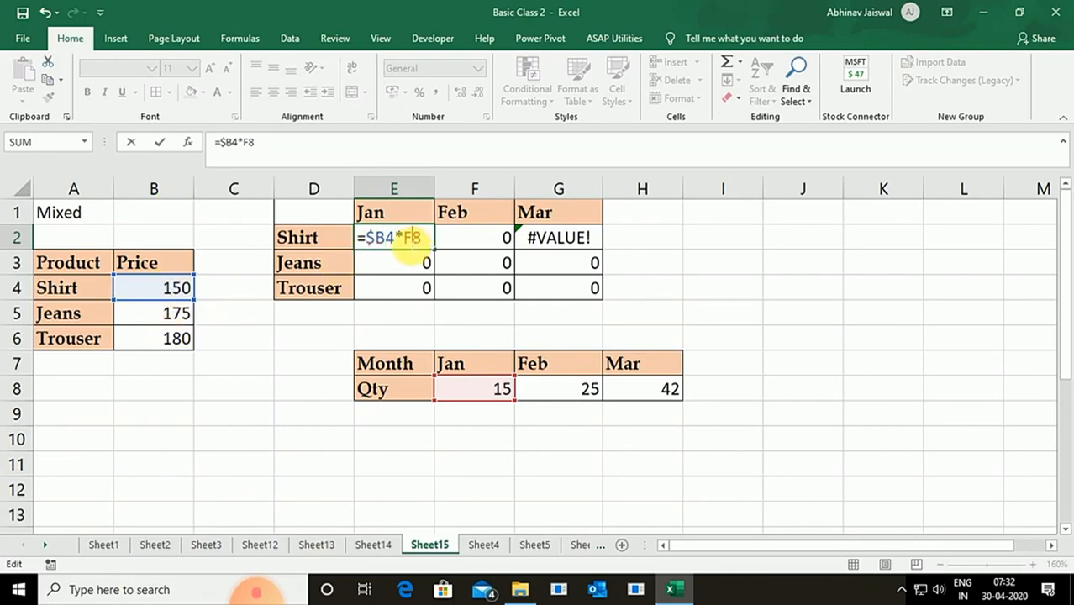
In the E2 formula, change the Jan quantity reference to F$8 so only its row is fixed
drag(405, 239, 435, 246)
key(F4)
key(F4)
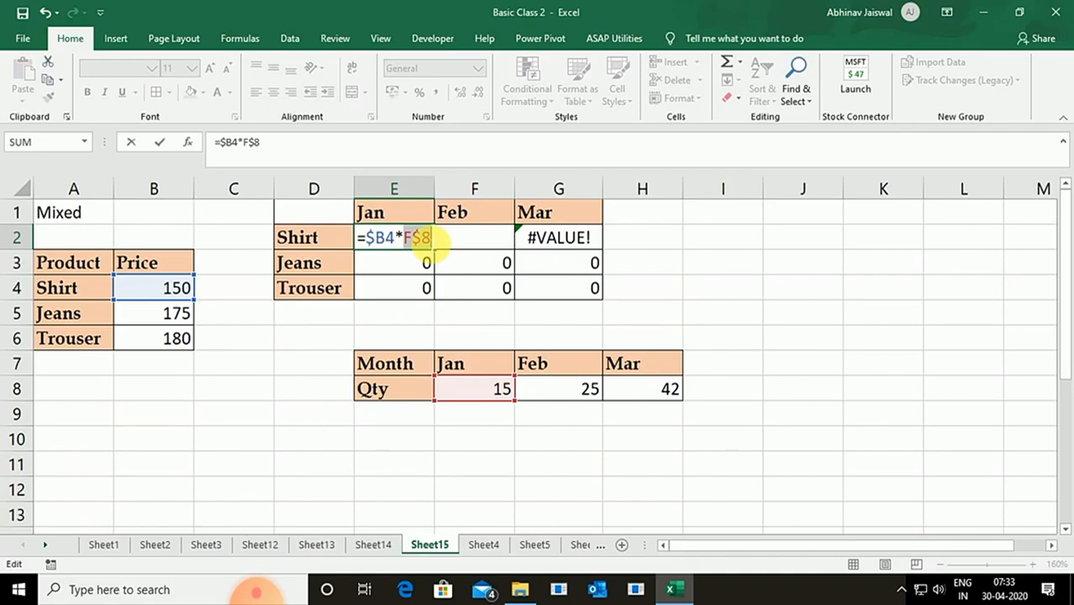
key(Return)
Fill the mixed-reference formula in E2 across and down through E2:G4, and check the formulas in E4 and F3
drag(428, 241, 593, 296)
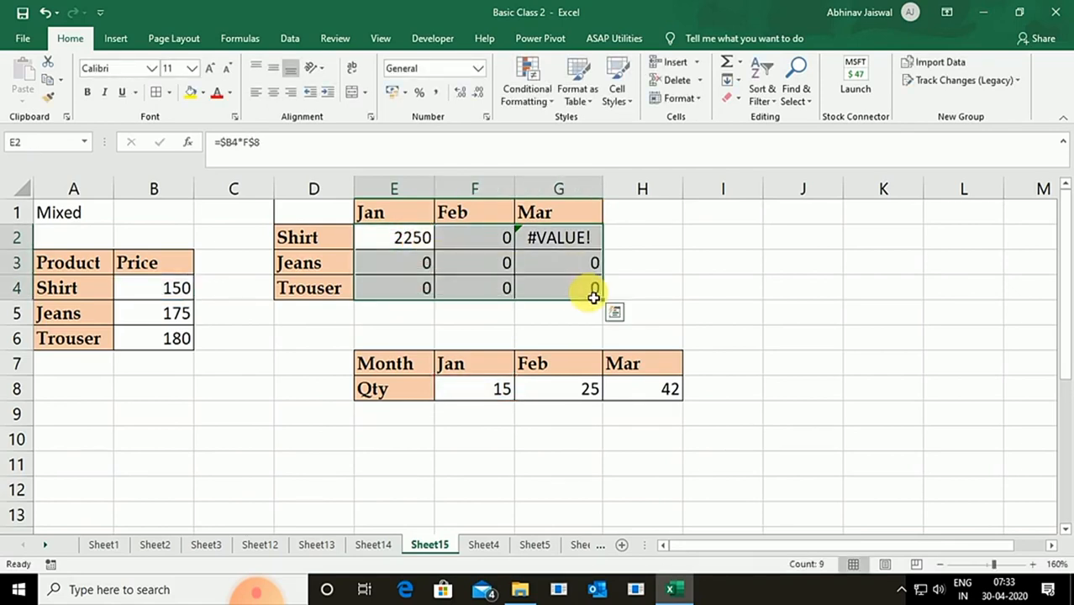
key(ctrl+r)
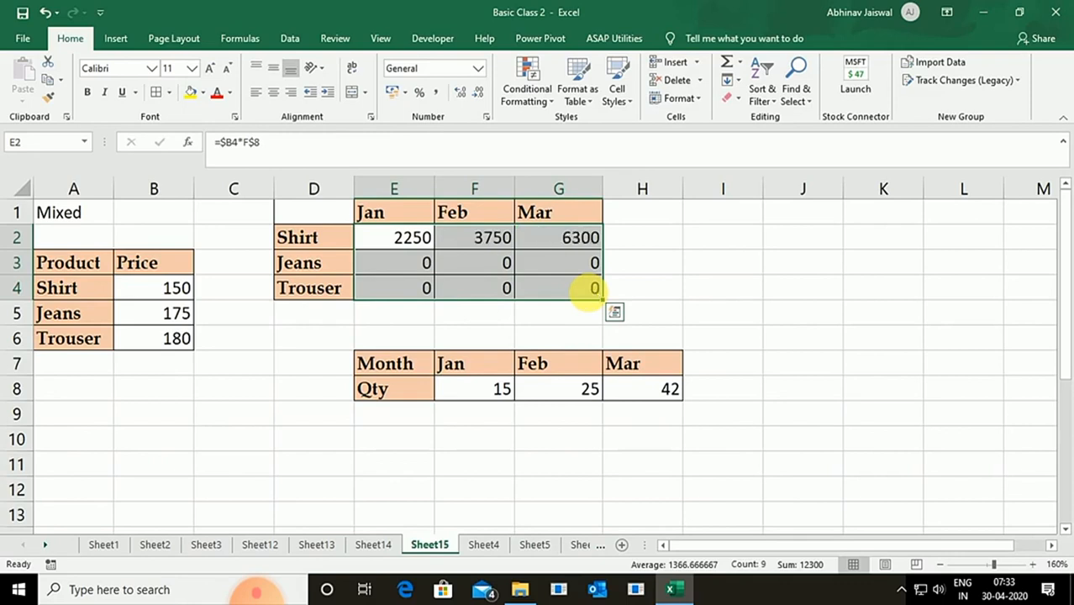
key(ctrl+d)
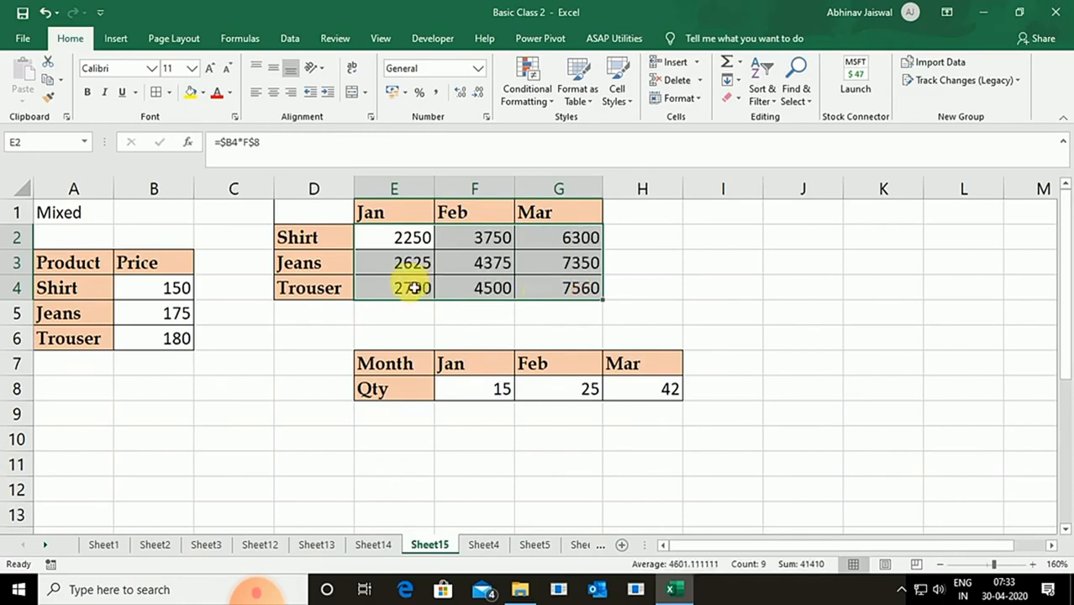
click(413, 287)
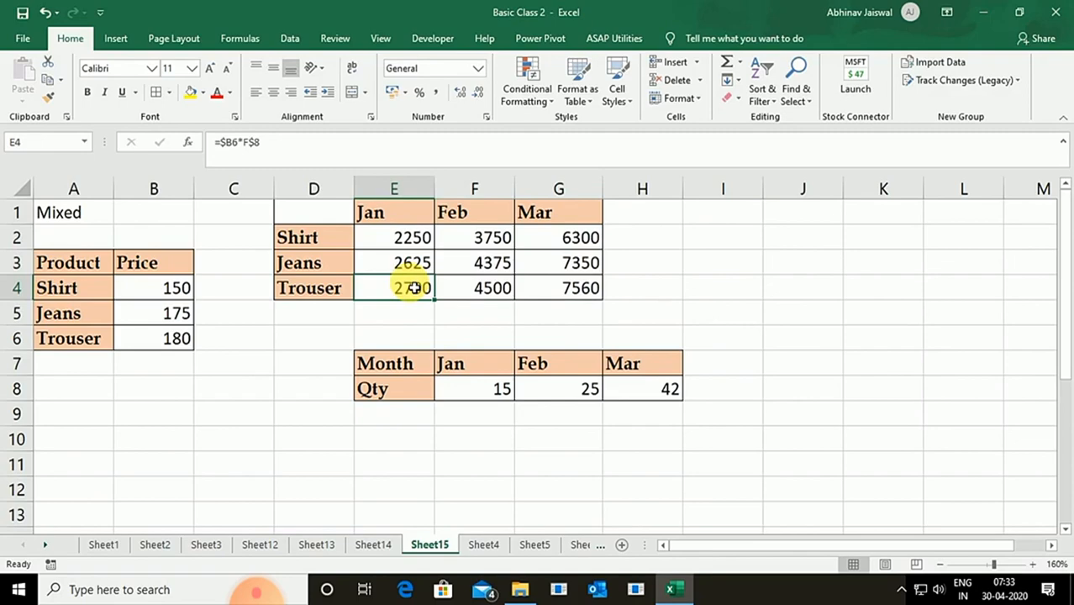
click(484, 269)
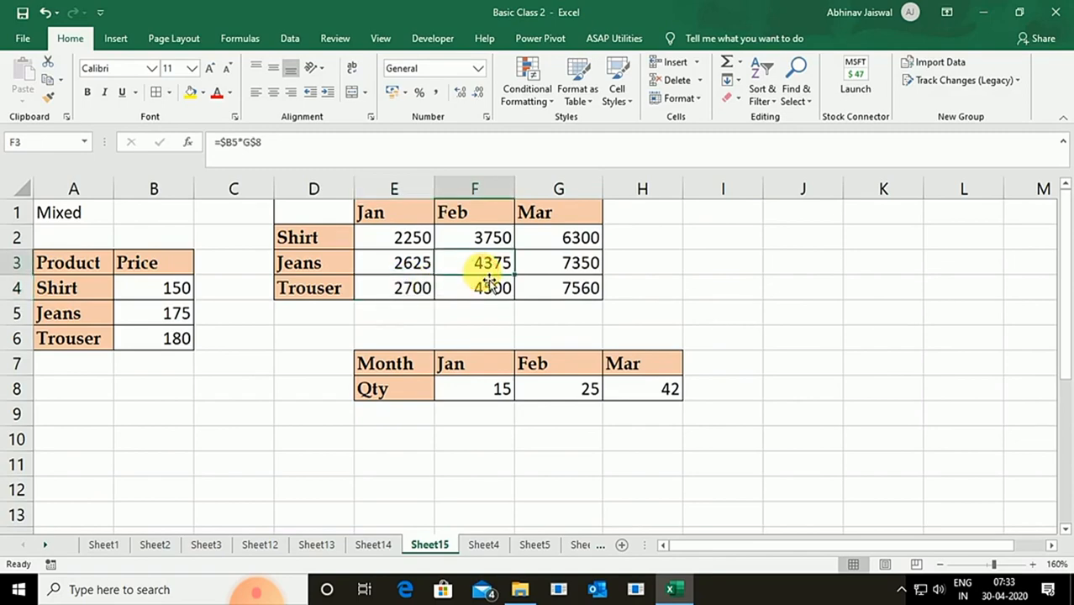
scroll(489, 281, down, 5)
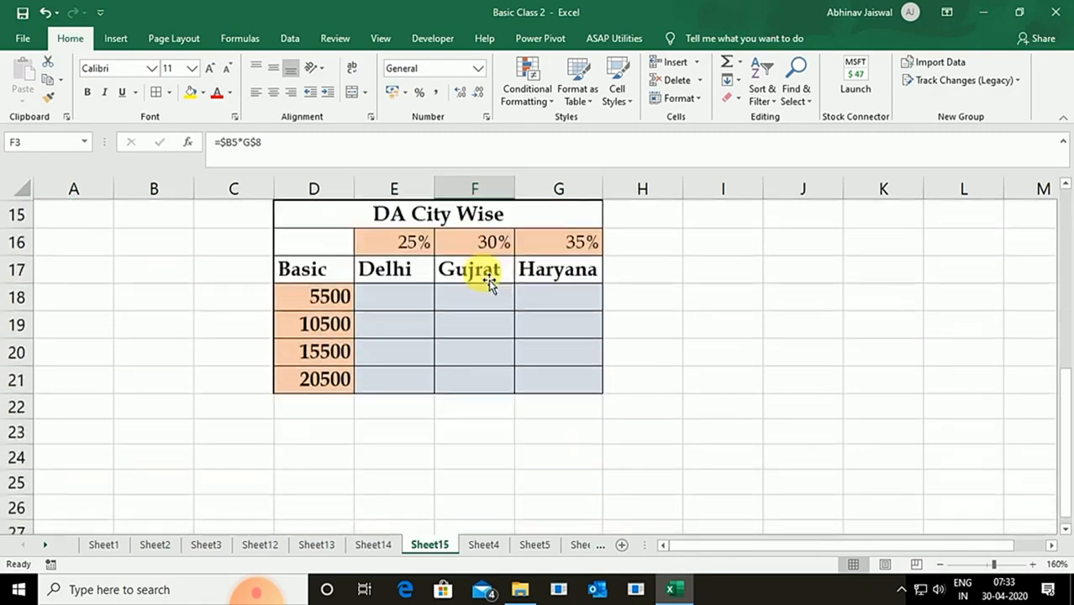
scroll(490, 281, up, 1)
click(407, 347)
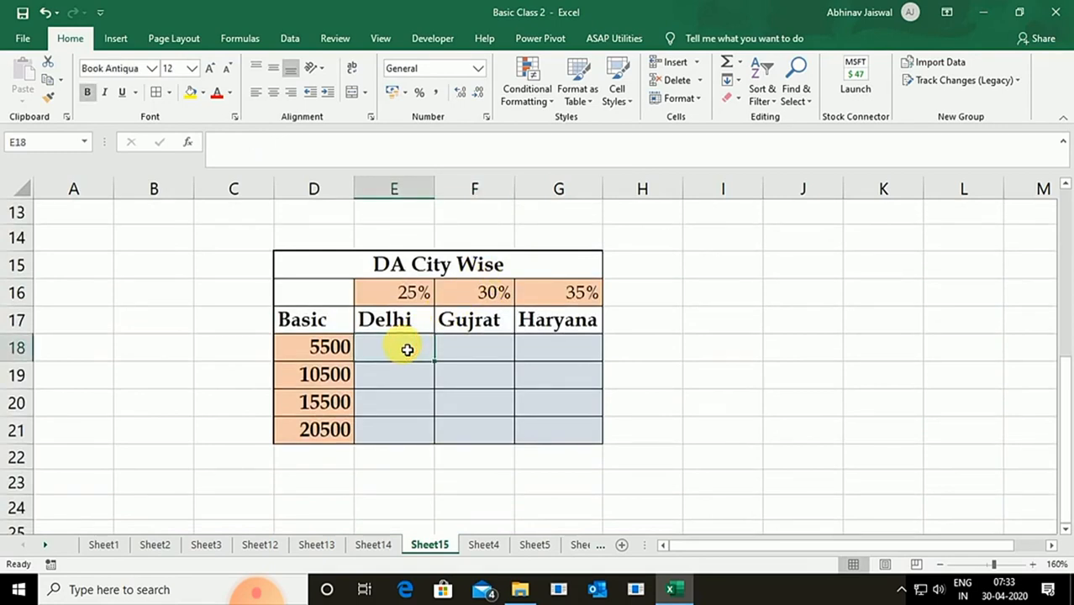
text(=)
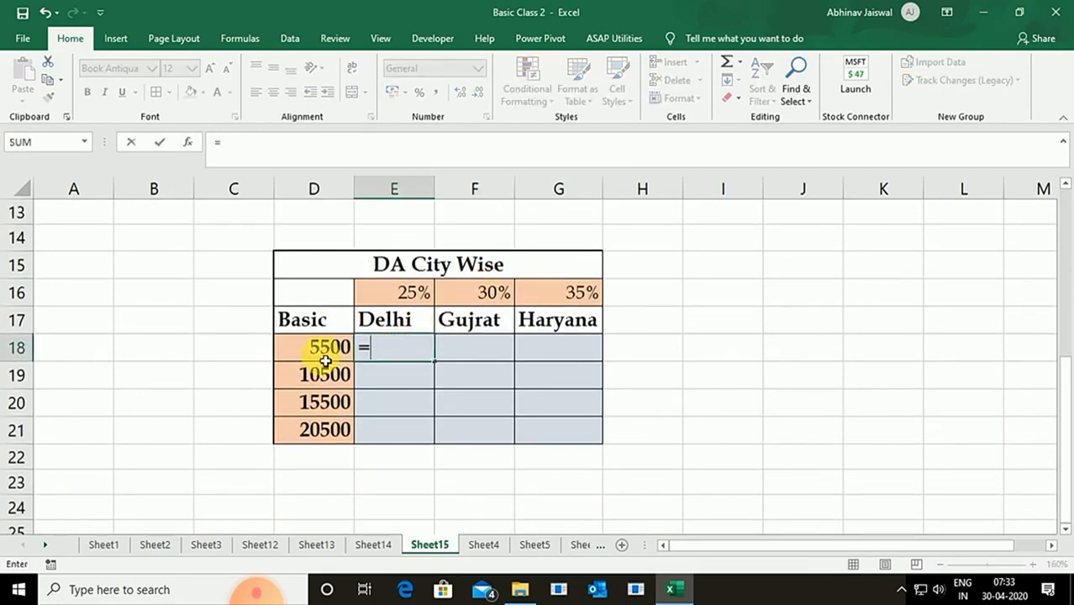
key(Escape)
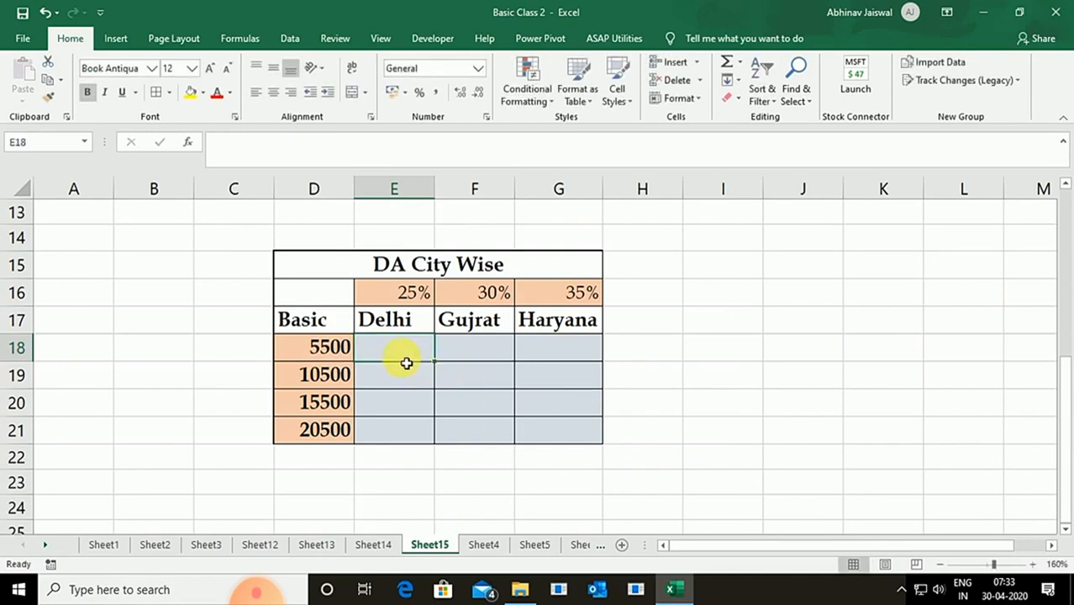
With E18:G21 of the DA City Wise table selected, enter =$D18*E$16 in E18 only, and undo the entry
drag(402, 359, 571, 442)
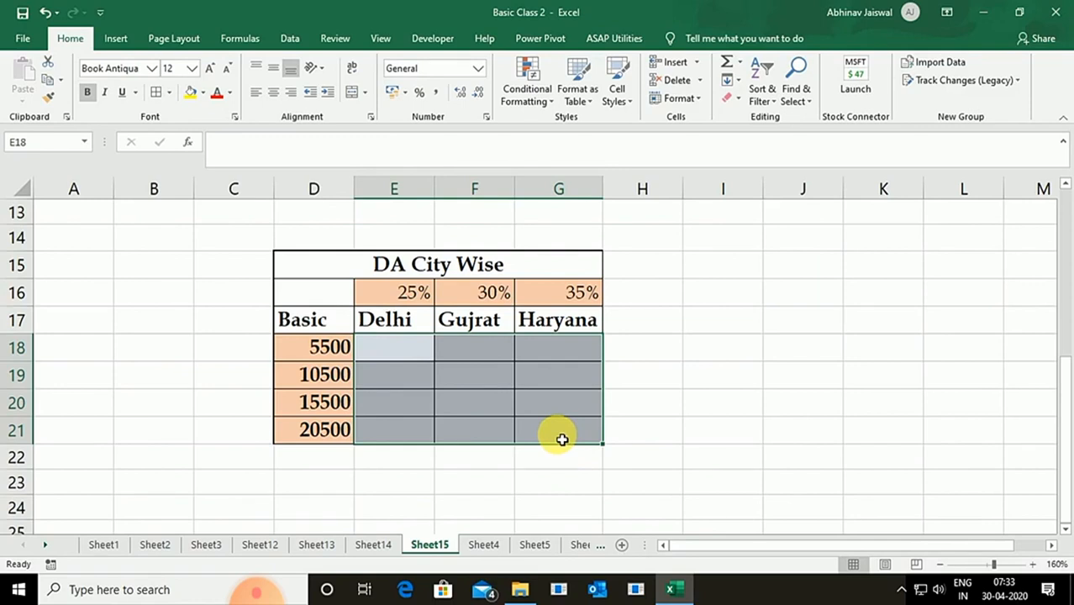
text(=)
click(309, 349)
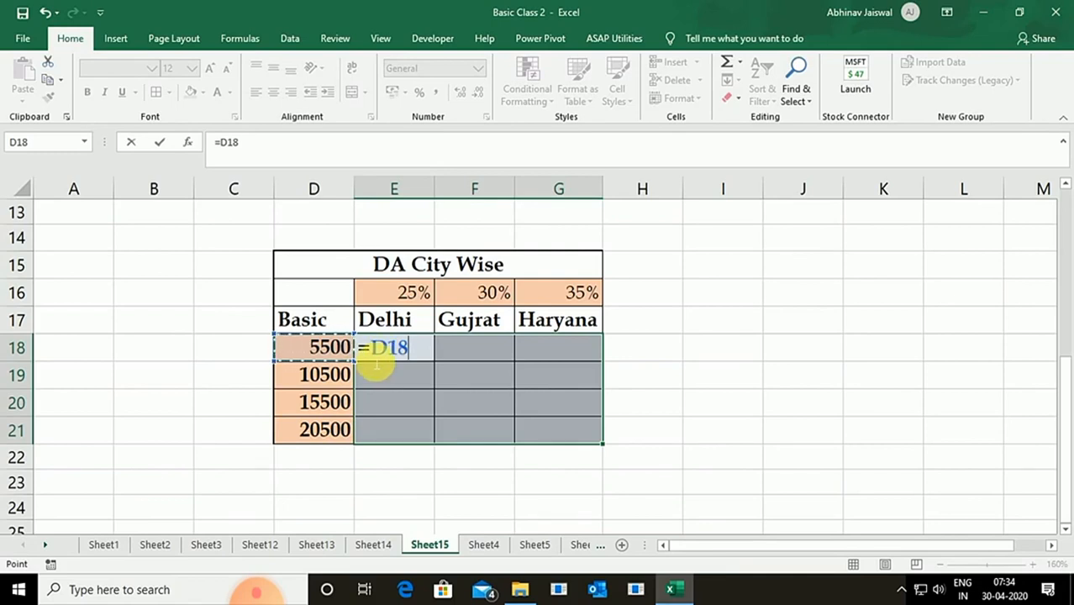
key(F4)
key(F4)
key(F4)
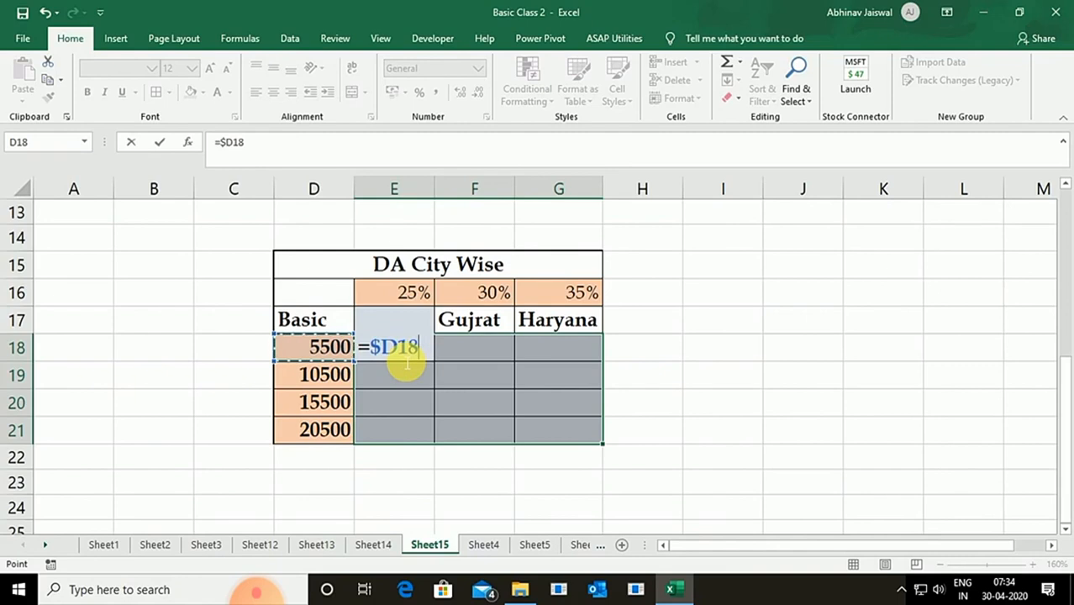
text(*)
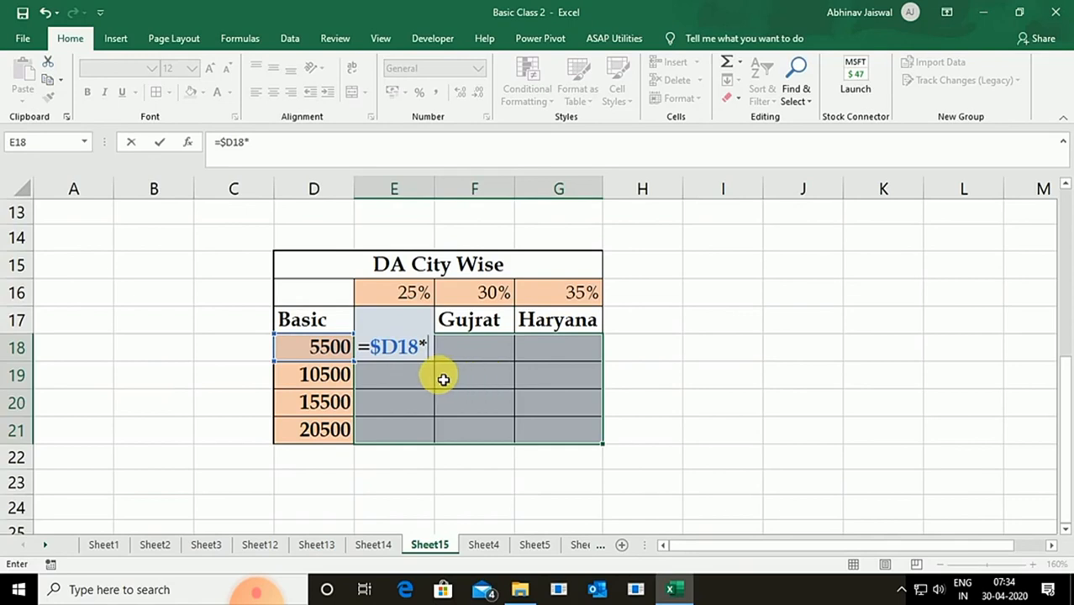
click(406, 294)
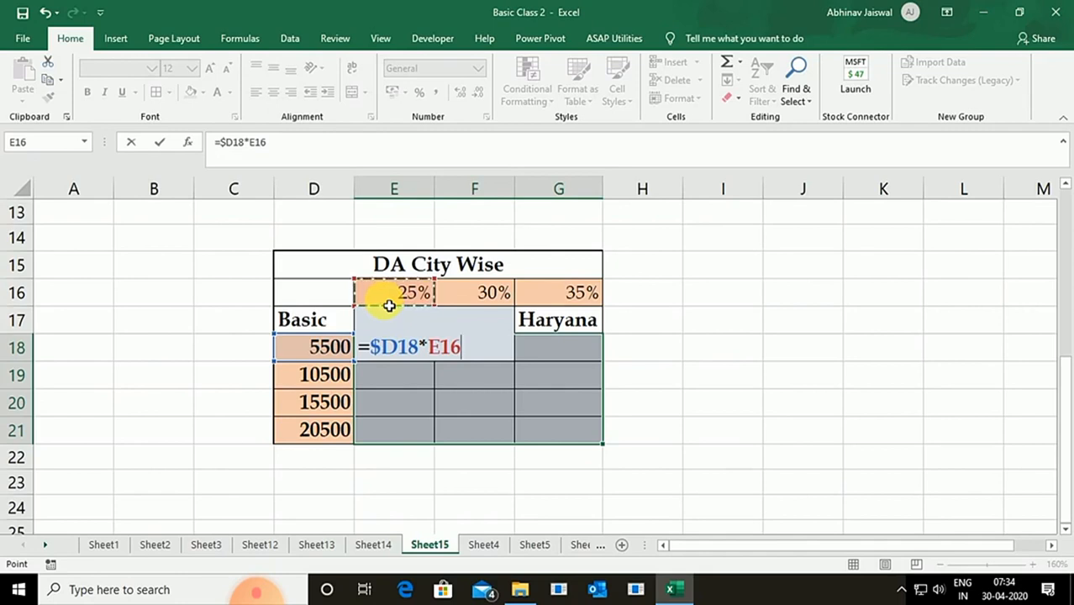
key(F4)
key(F4)
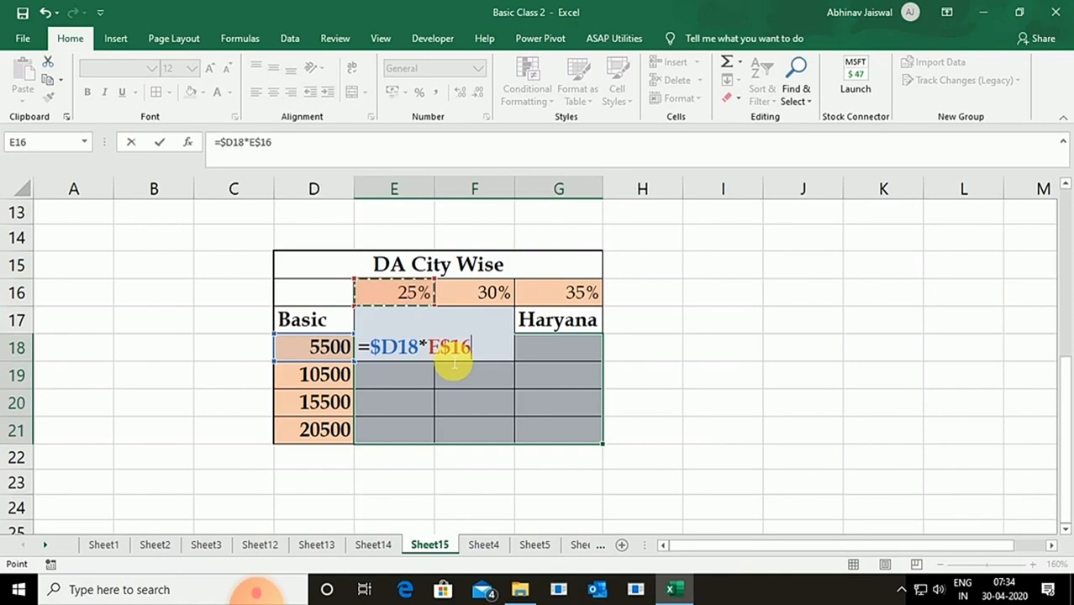
key(Return)
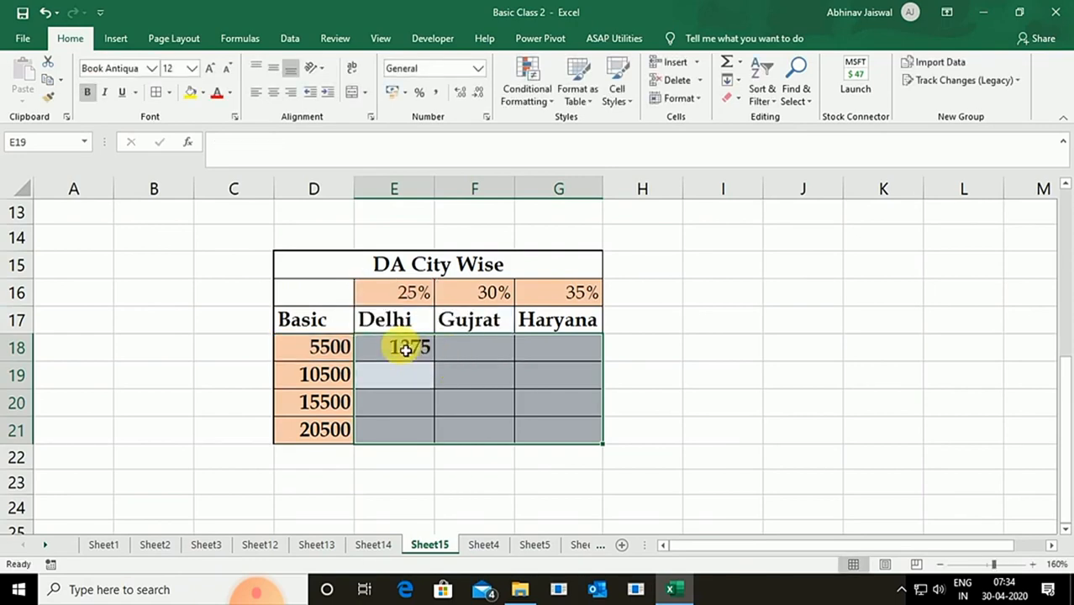
key(ctrl+z)
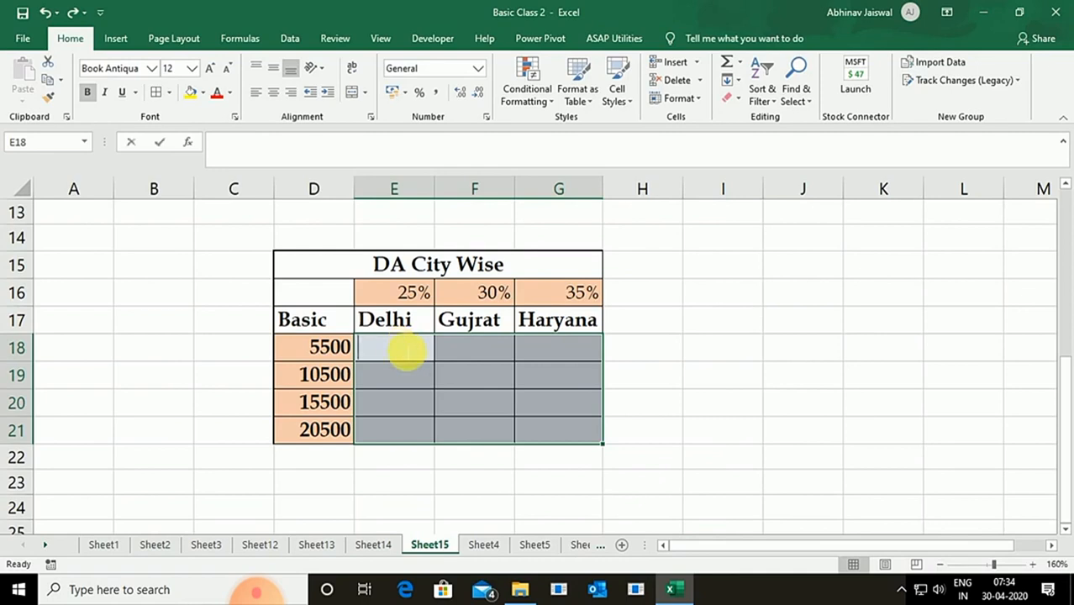
Enter =$D18*E$16 in all selected cells E18:G21 at once to compute each city's DA from the Basic amounts
text(=)
click(315, 352)
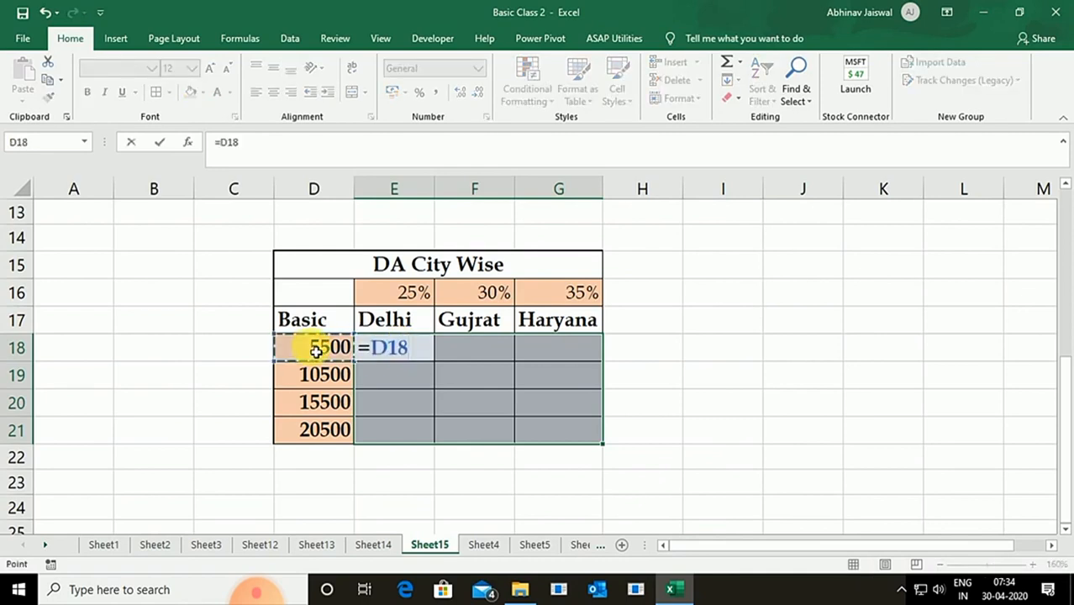
key(F4)
key(F4)
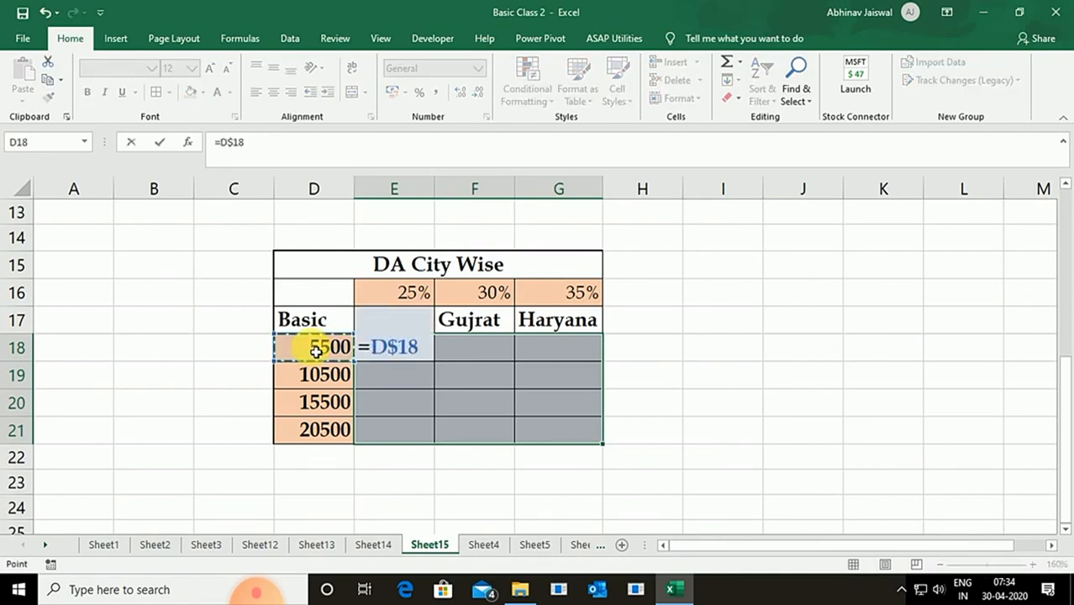
key(F4)
text(*)
click(378, 299)
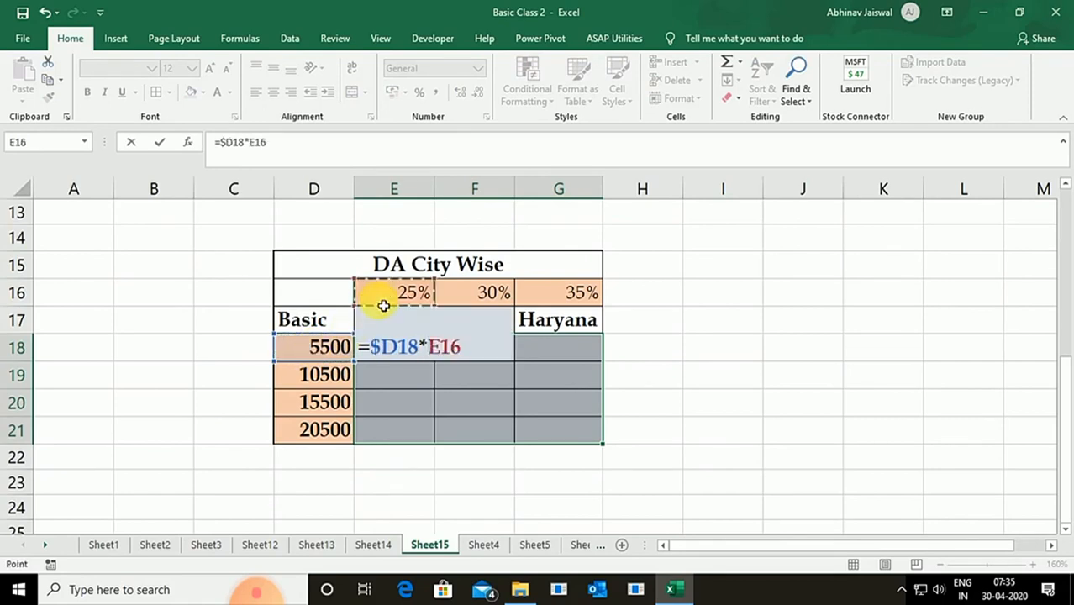
key(F4)
key(F4)
key(ctrl+Return)
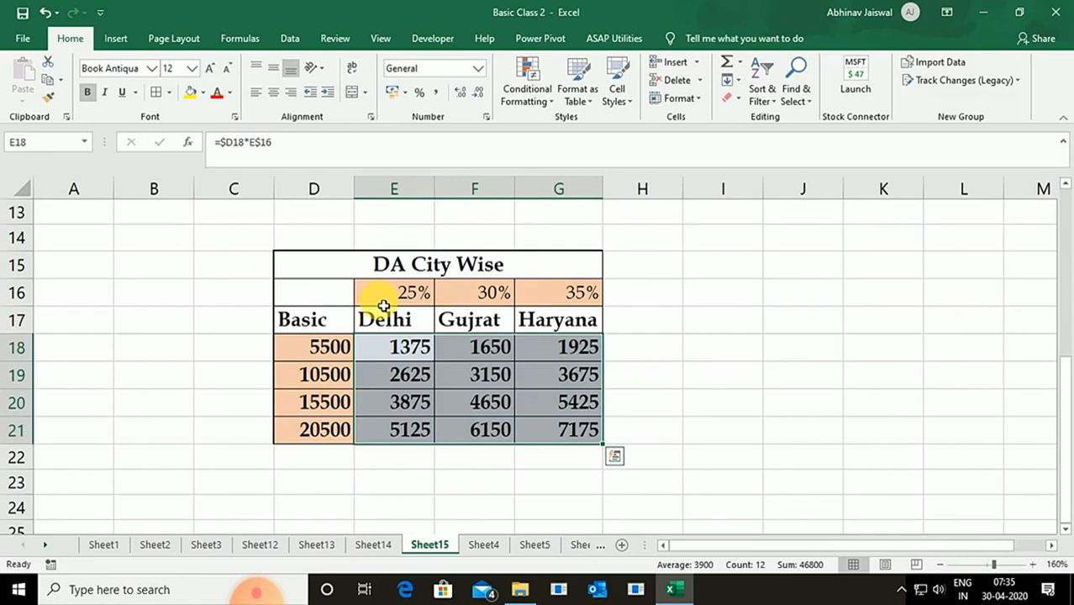
On Sheet4, enter =B5*$B$2 in C5 to compute the first sales rep's earned commission with an absolute reference to the commission rate
click(481, 546)
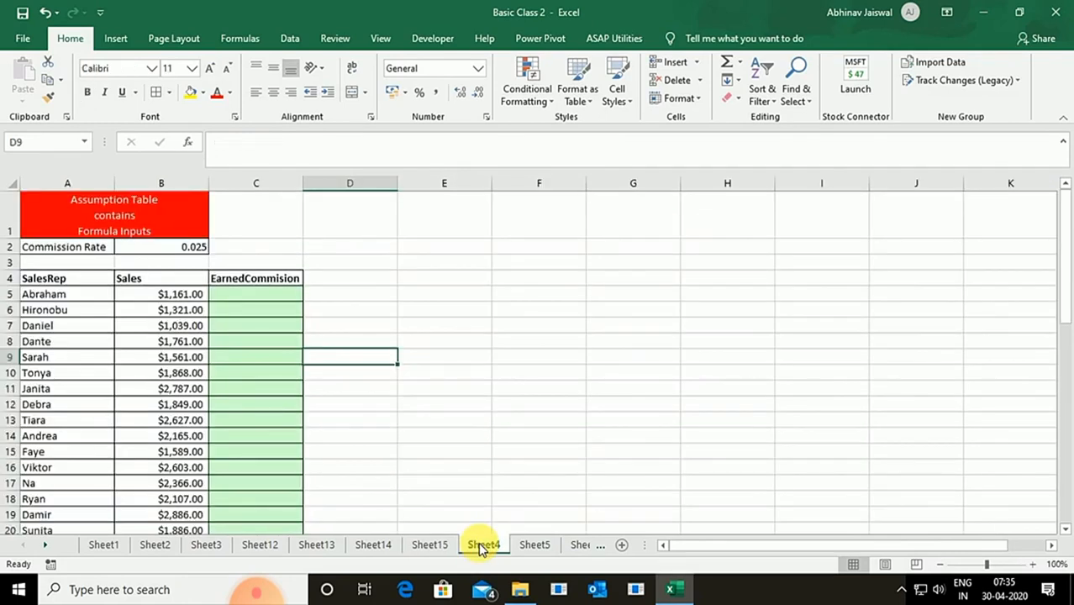
click(149, 298)
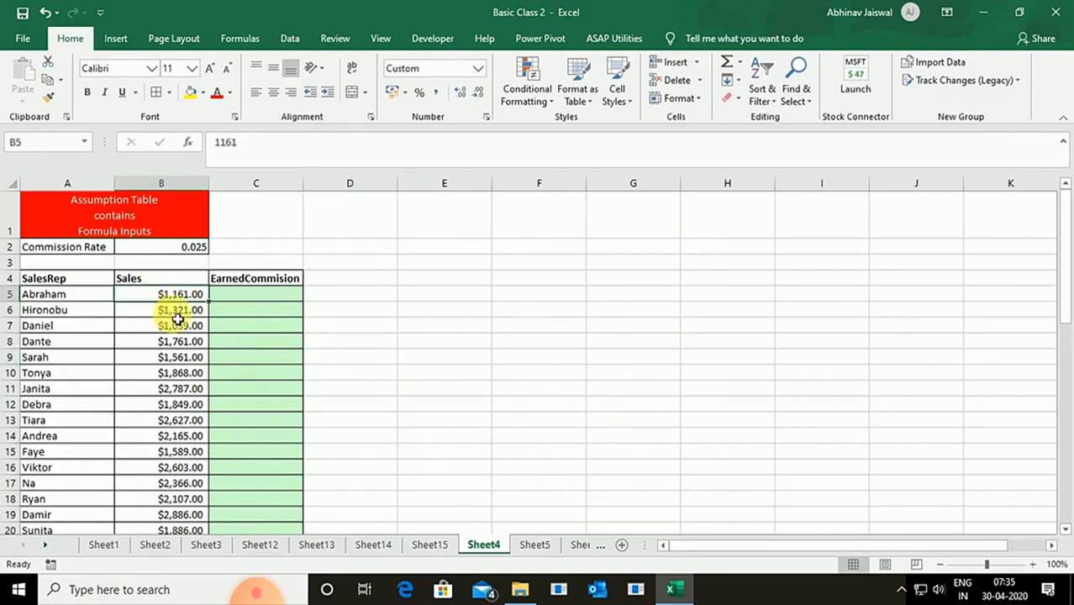
click(272, 298)
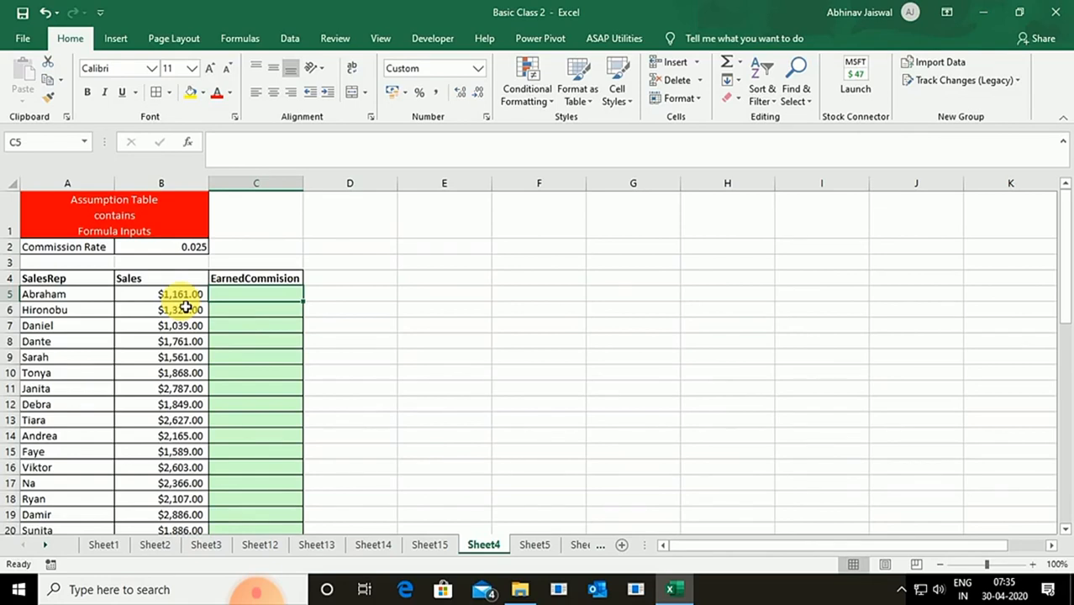
text(=)
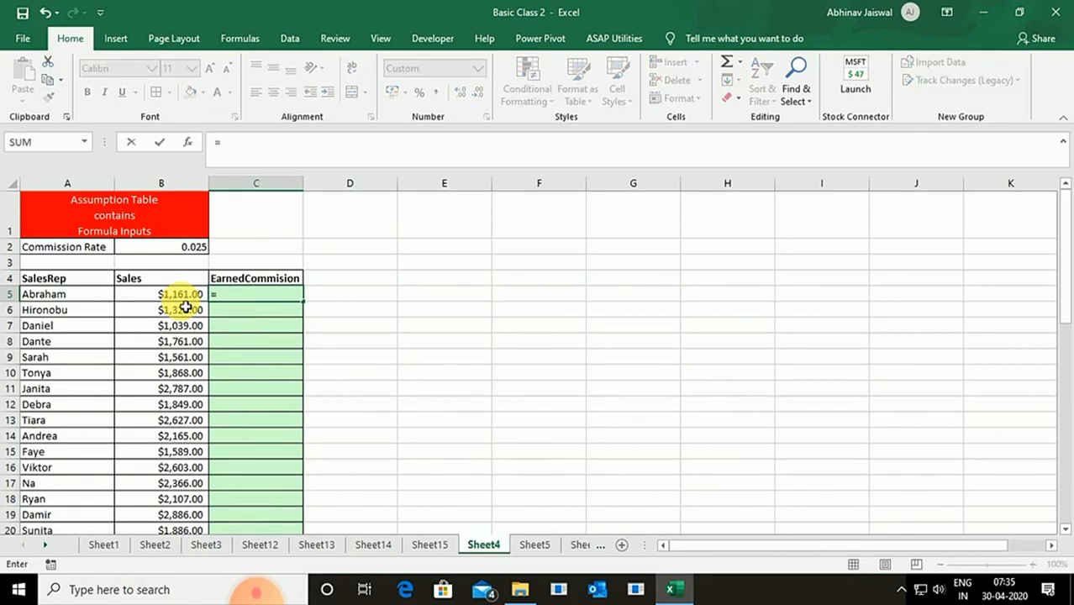
click(177, 295)
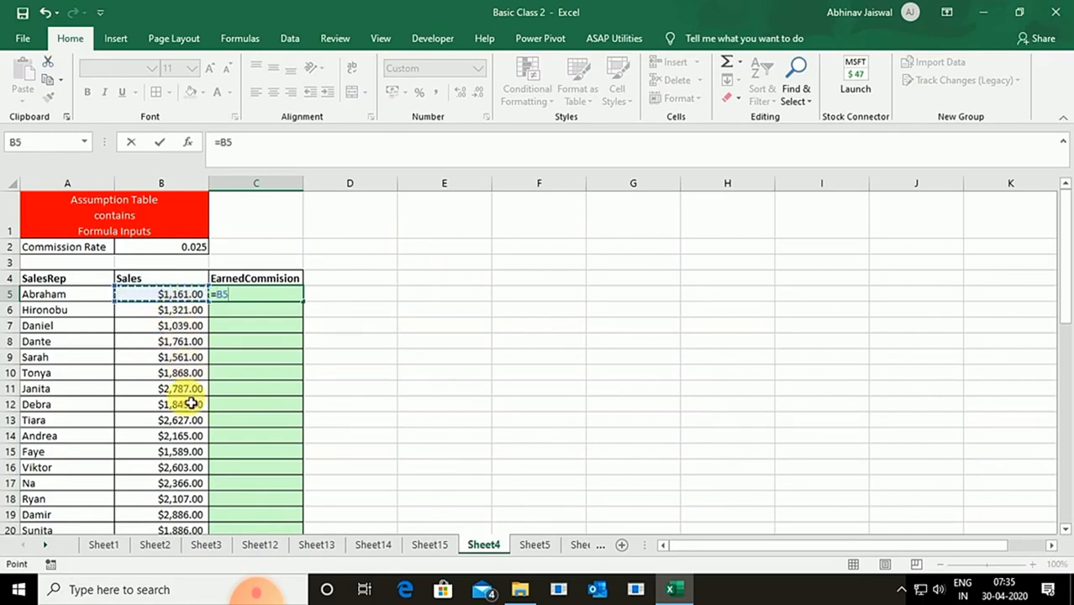
text(*)
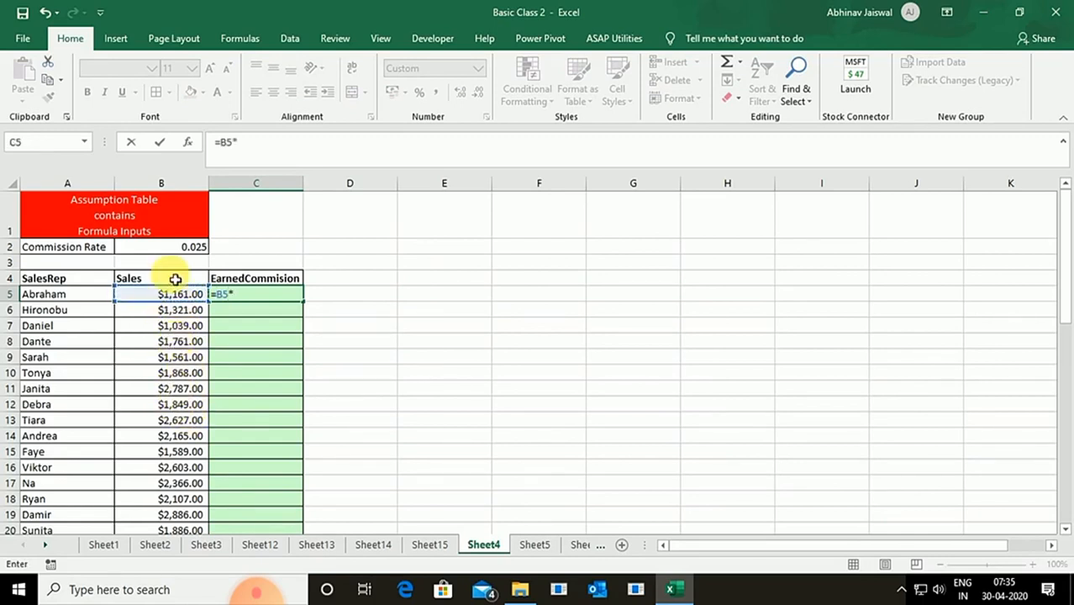
click(174, 248)
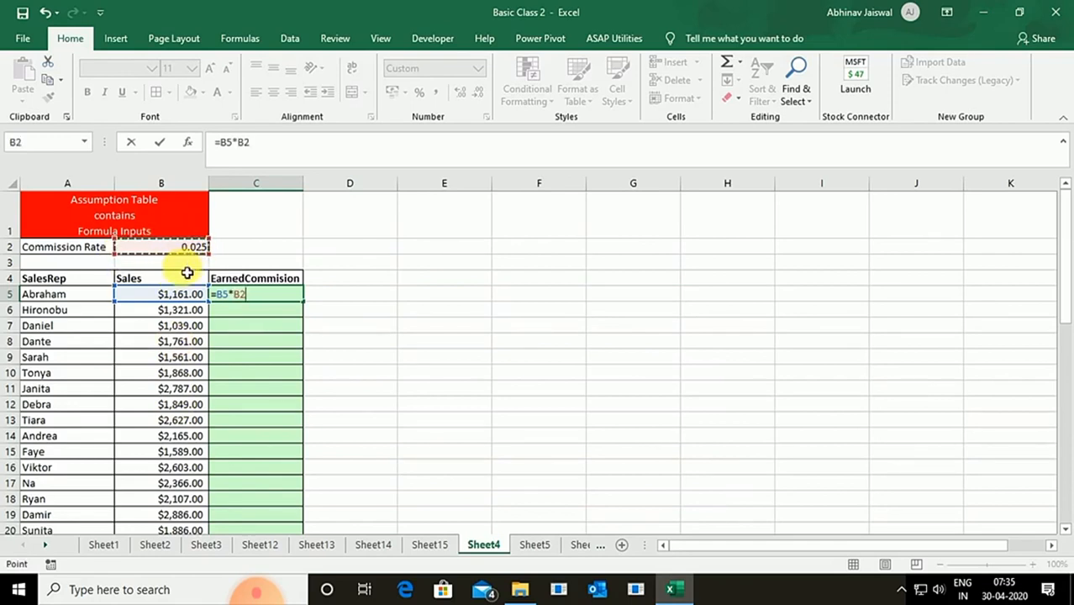
key(F4)
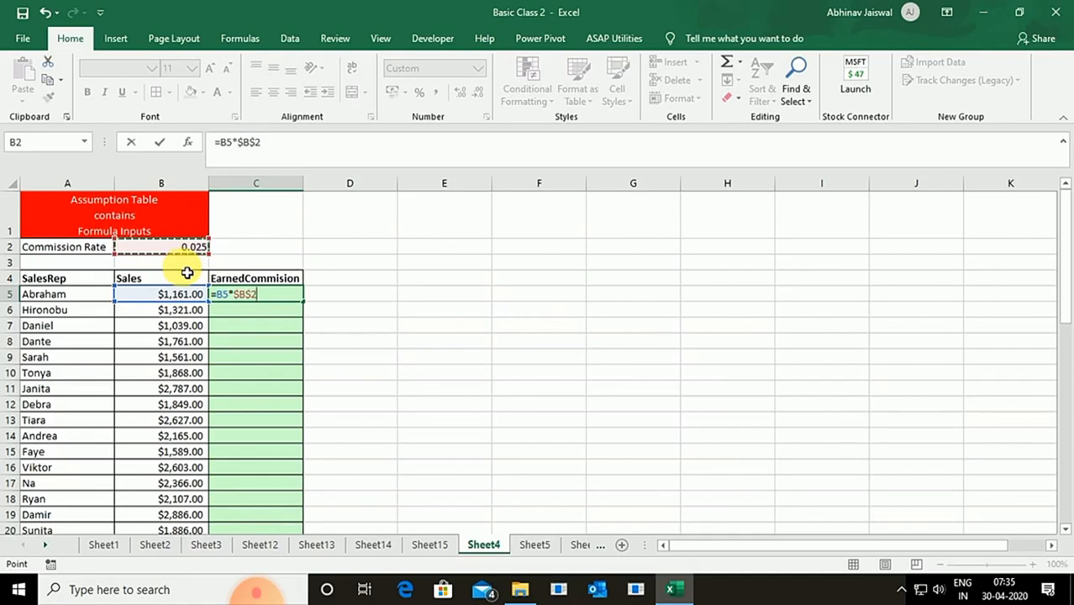
key(Return)
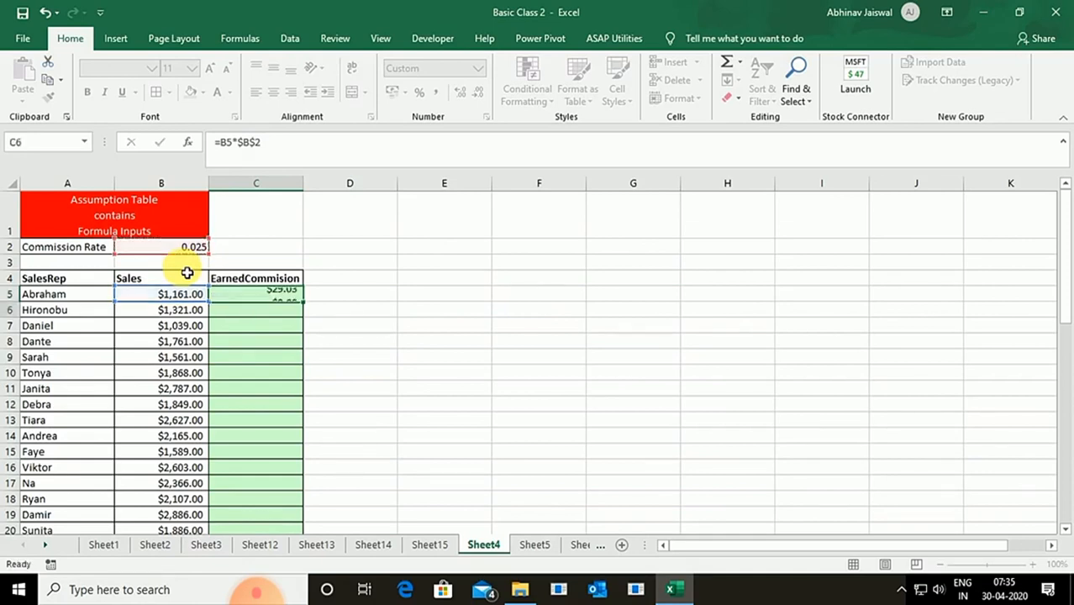
Fill the C5 commission formula down the EarnedCommision column for all remaining sales reps
key(Up)
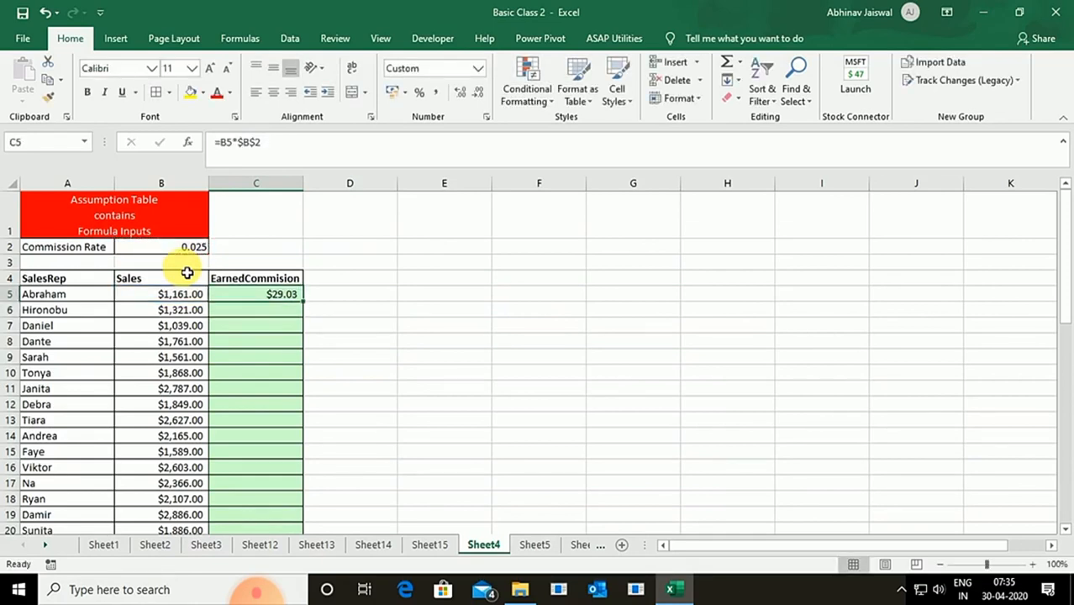
double_click(304, 301)
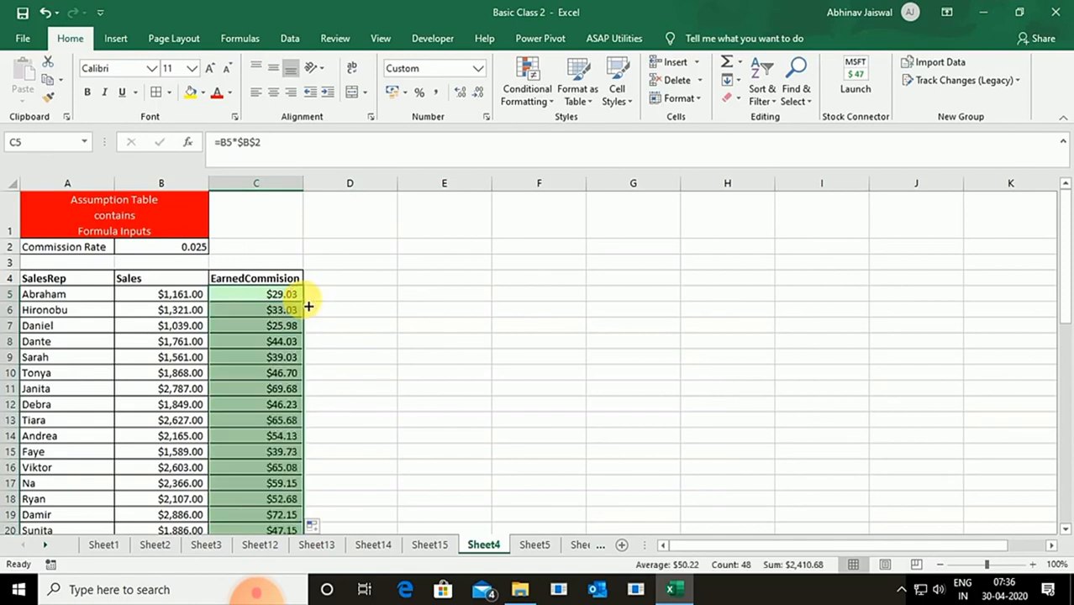
click(448, 294)
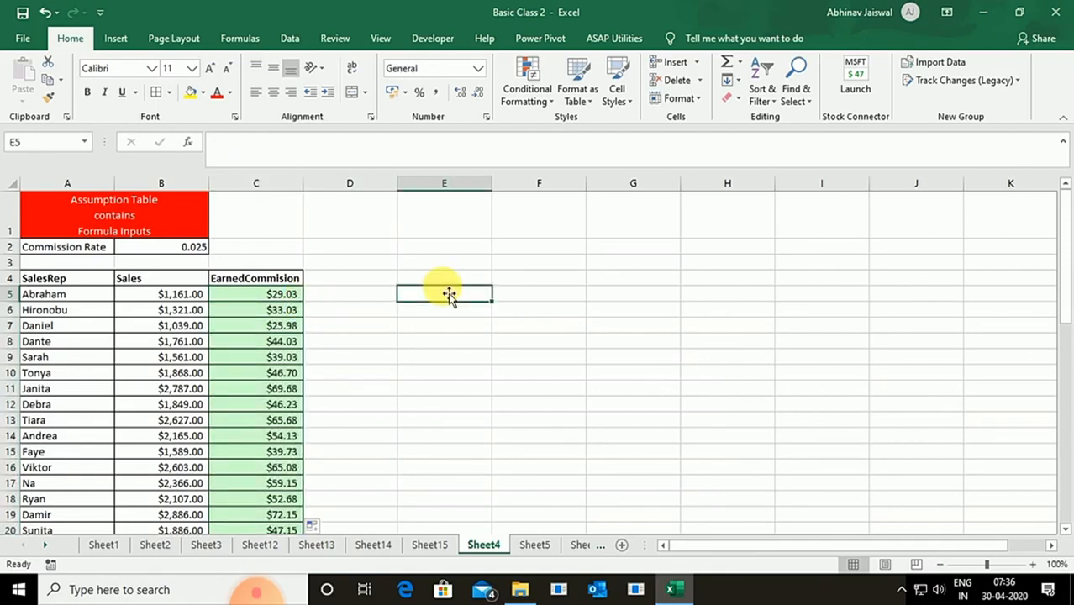